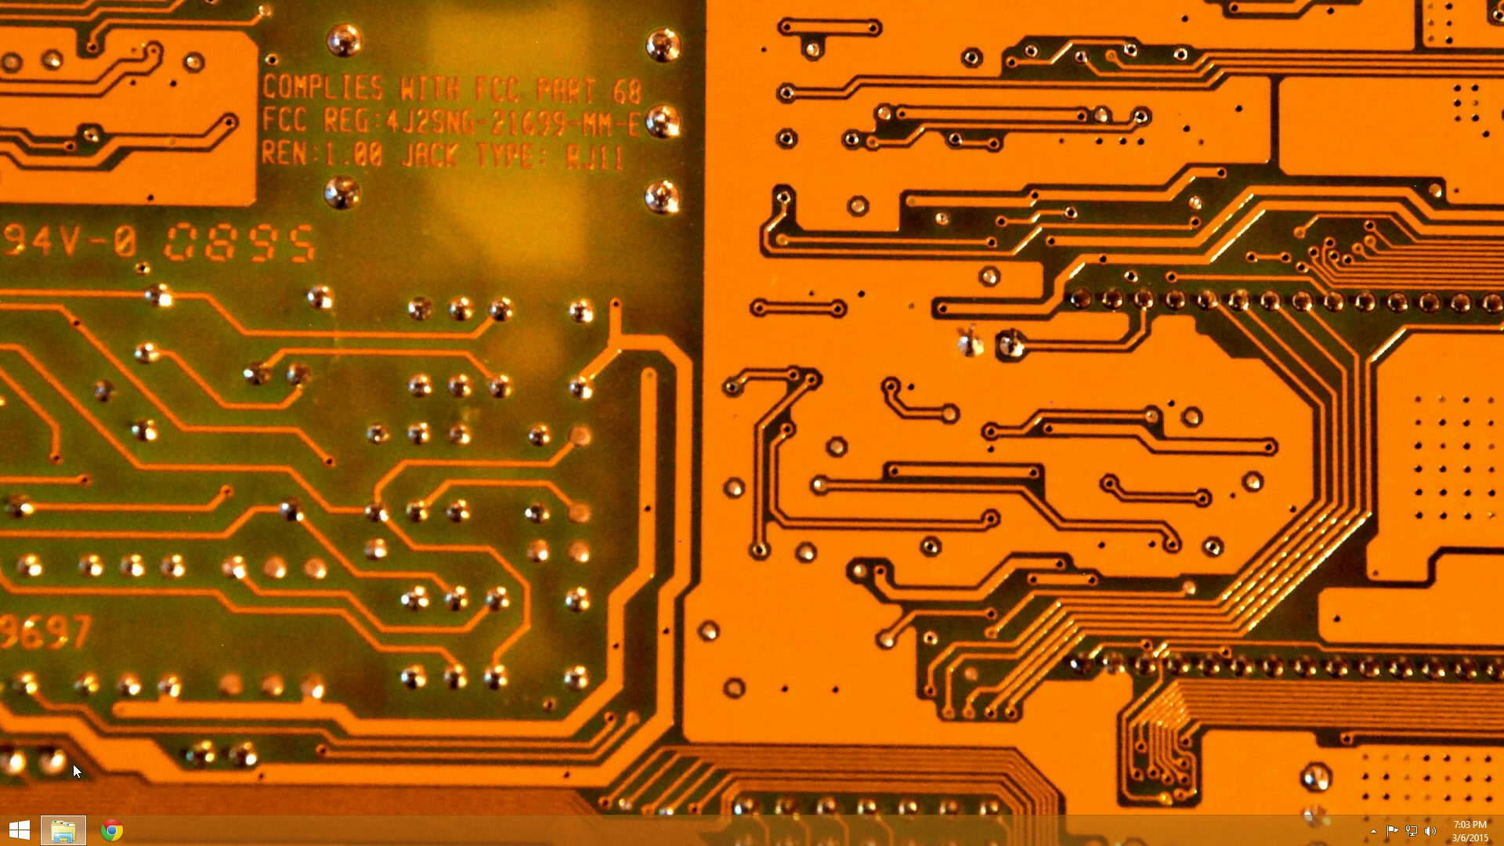
# - Open File Explorer on My Computer and select the Windows 8.1 (C:) drive
pyautogui.click(70, 826)
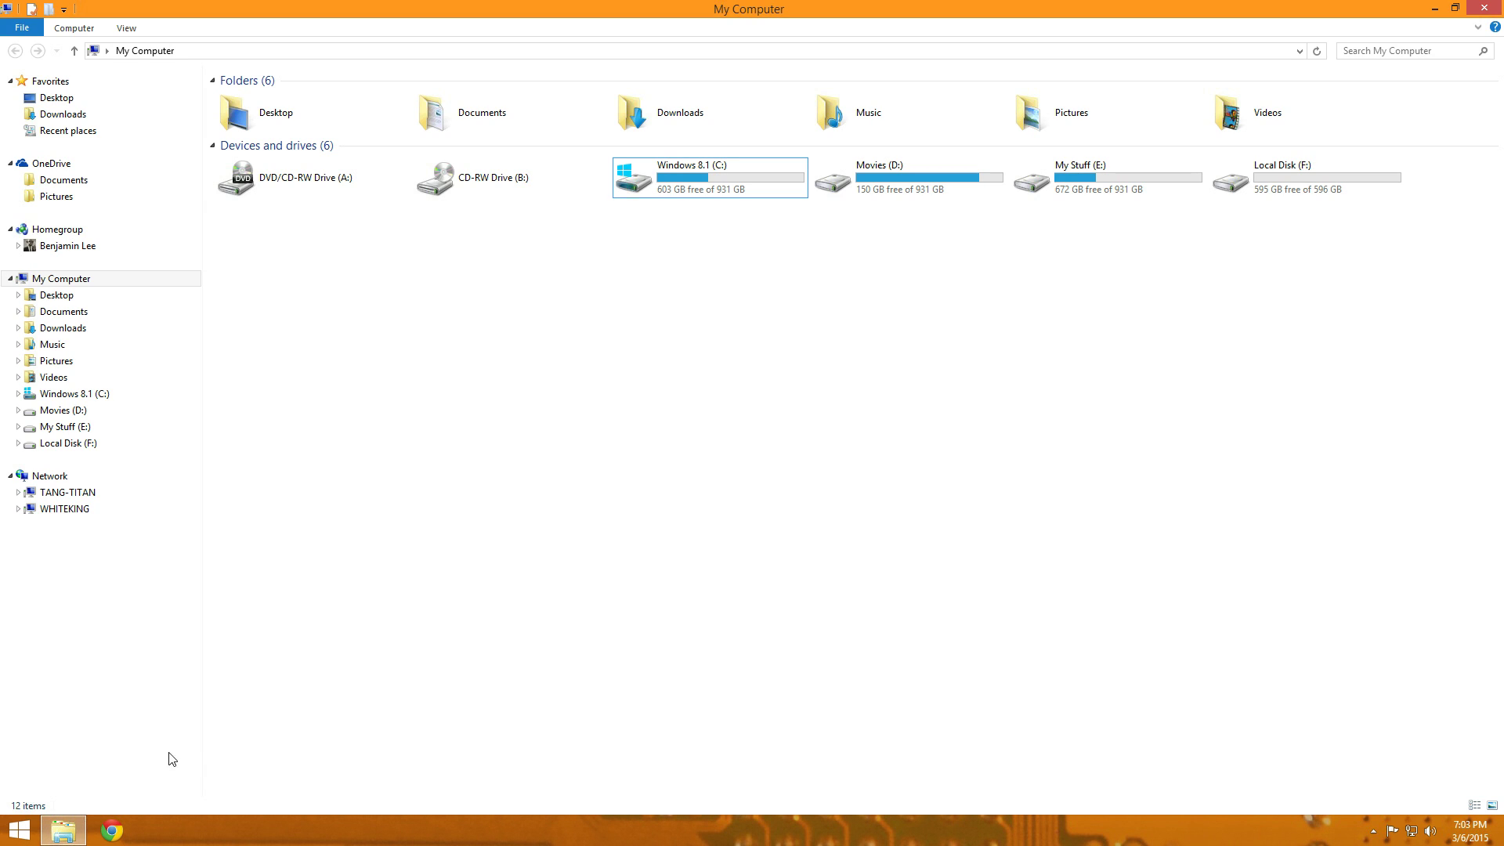
pyautogui.moveTo(69, 832)
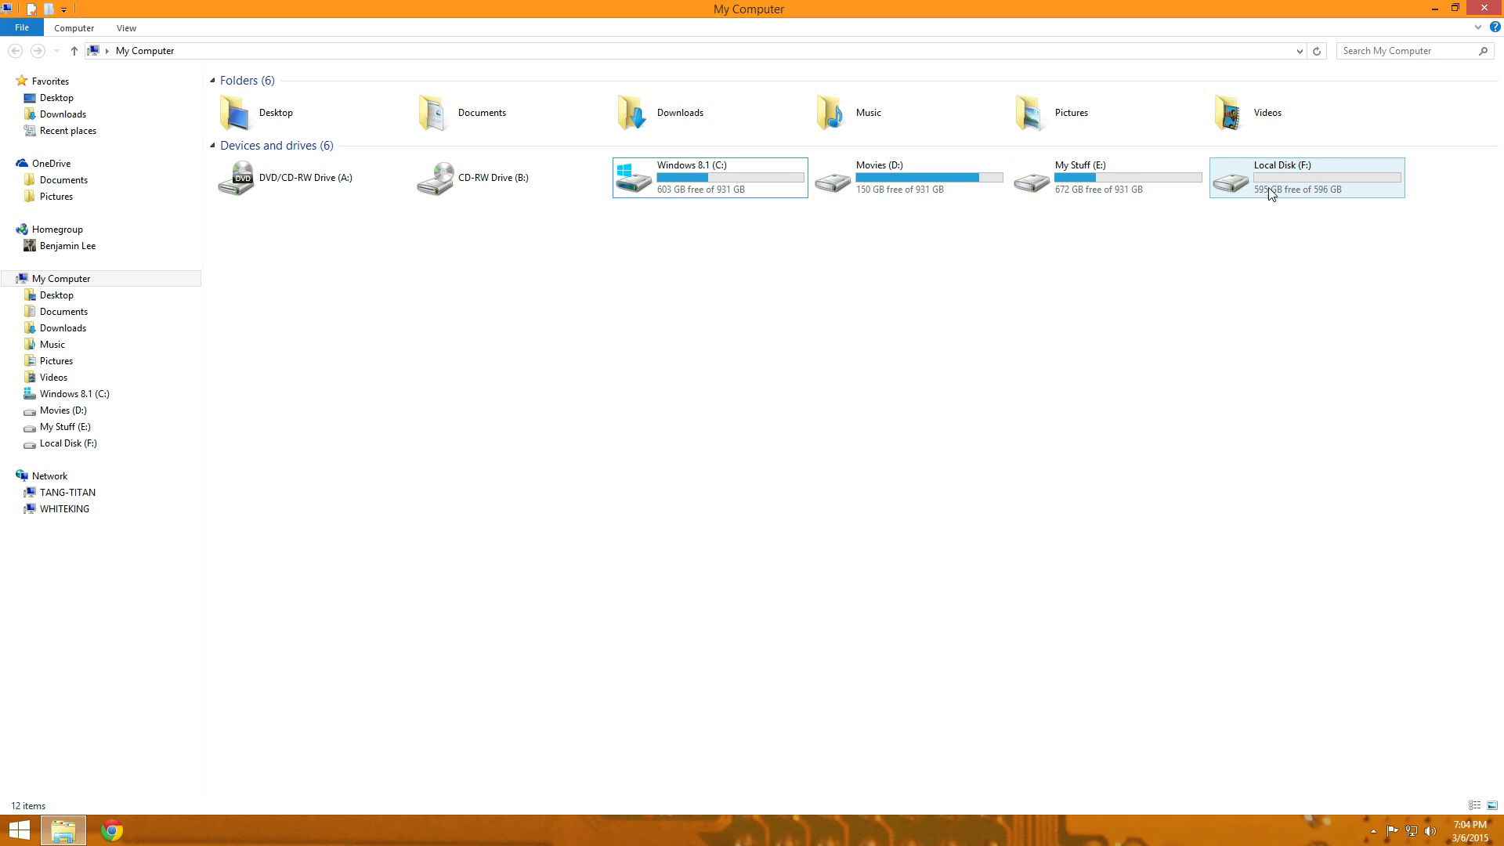
pyautogui.click(715, 196)
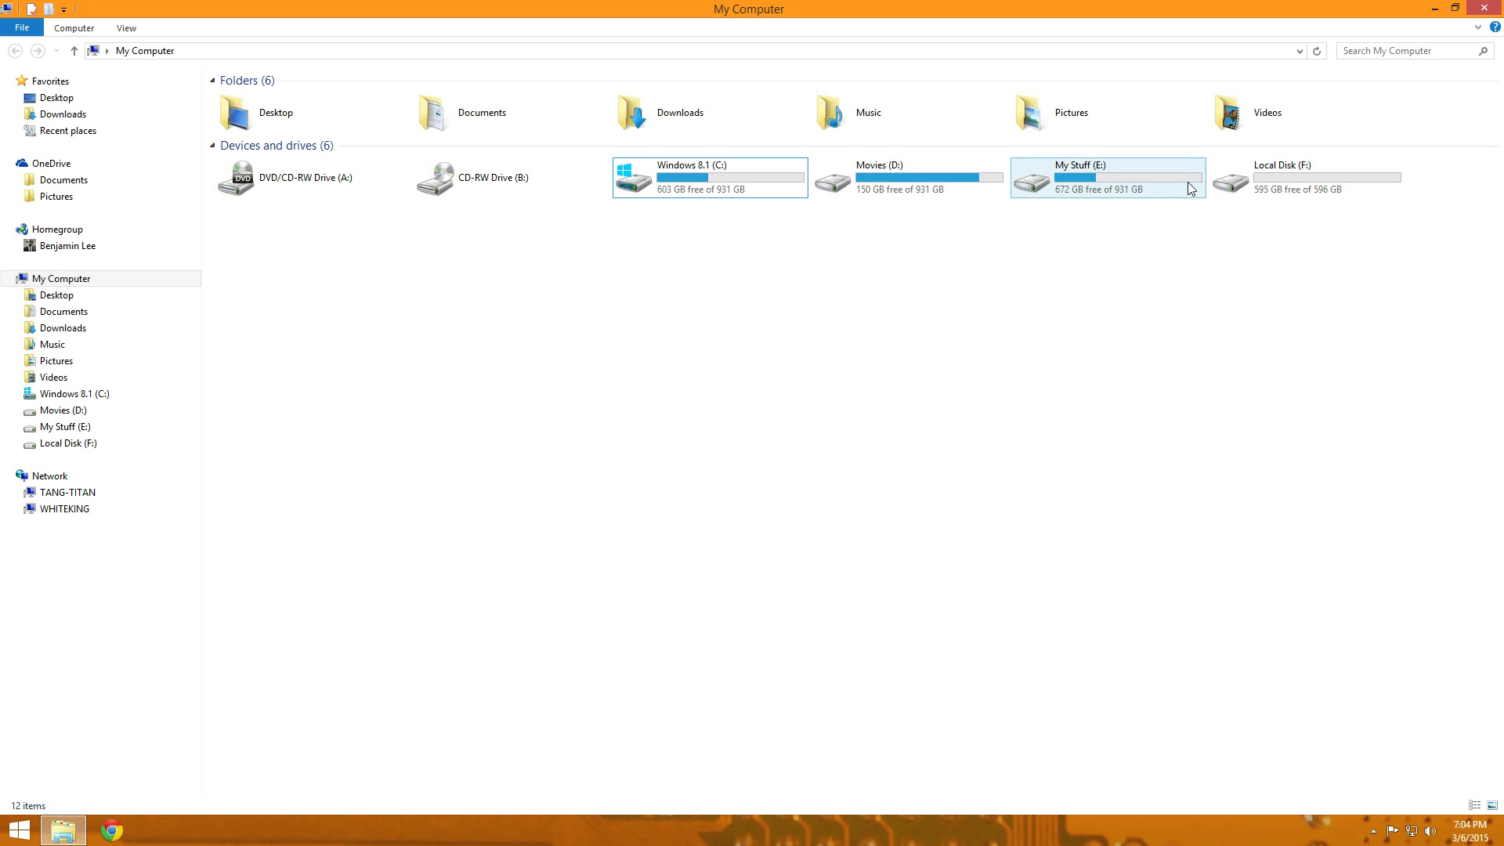
pyautogui.click(694, 183)
# - View the Tools tab of C: drive Properties, cancel without changes, and reopen its context menu
pyautogui.rightClick(693, 184)
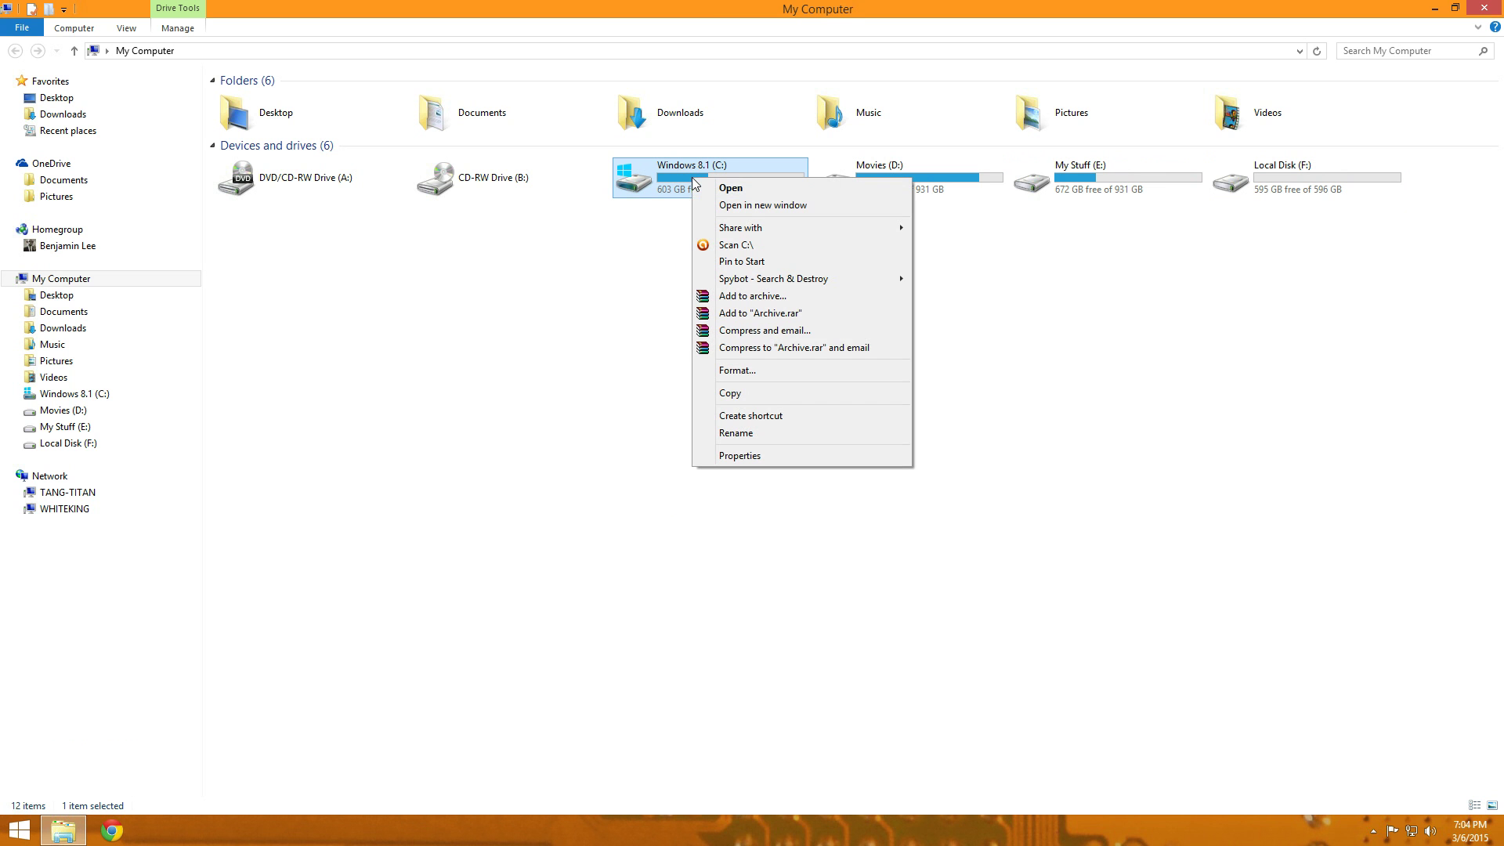
pyautogui.click(764, 457)
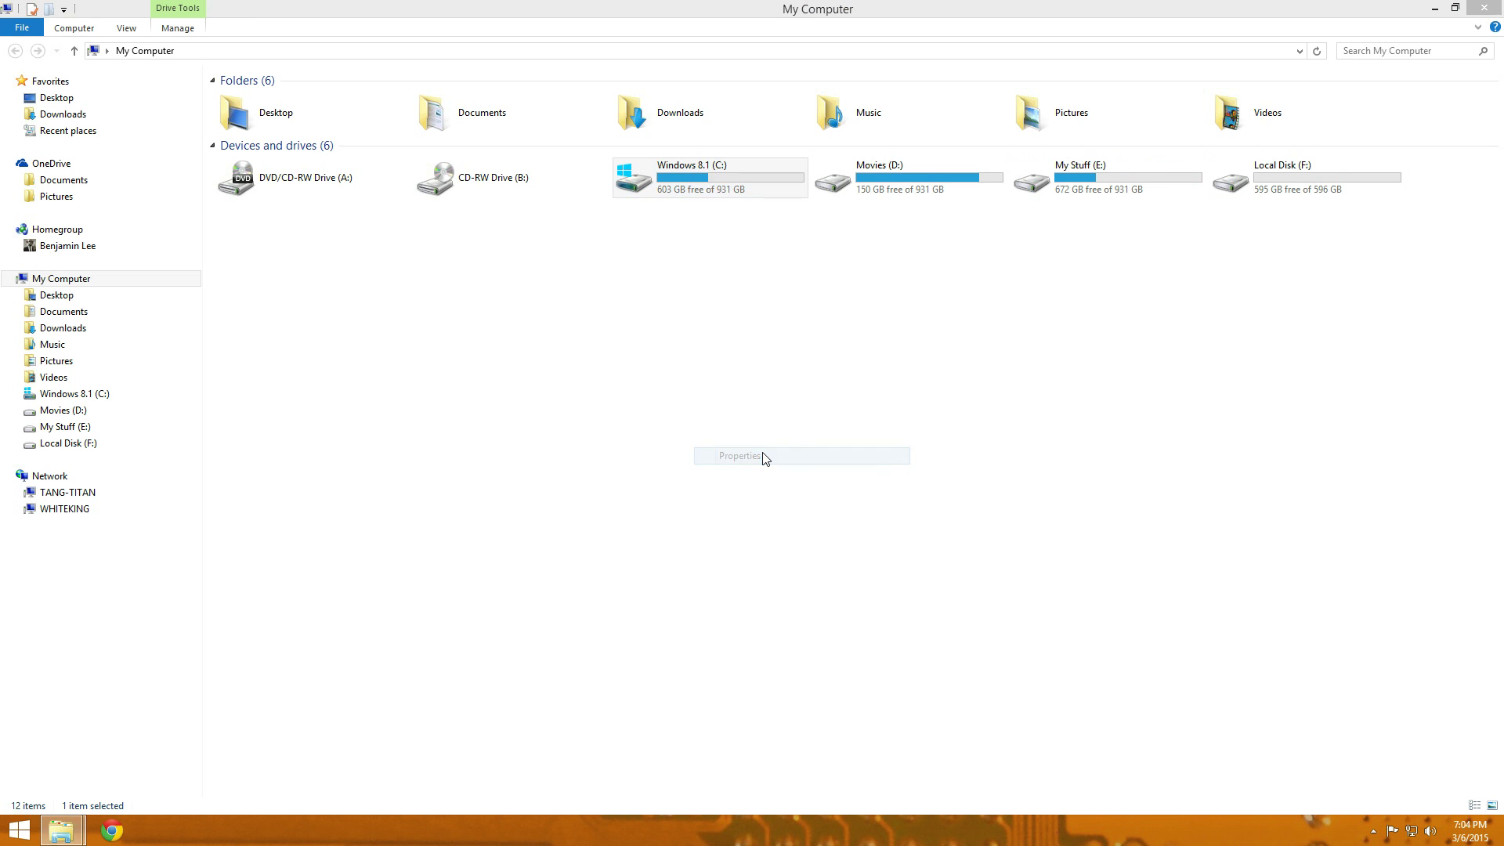
pyautogui.click(759, 216)
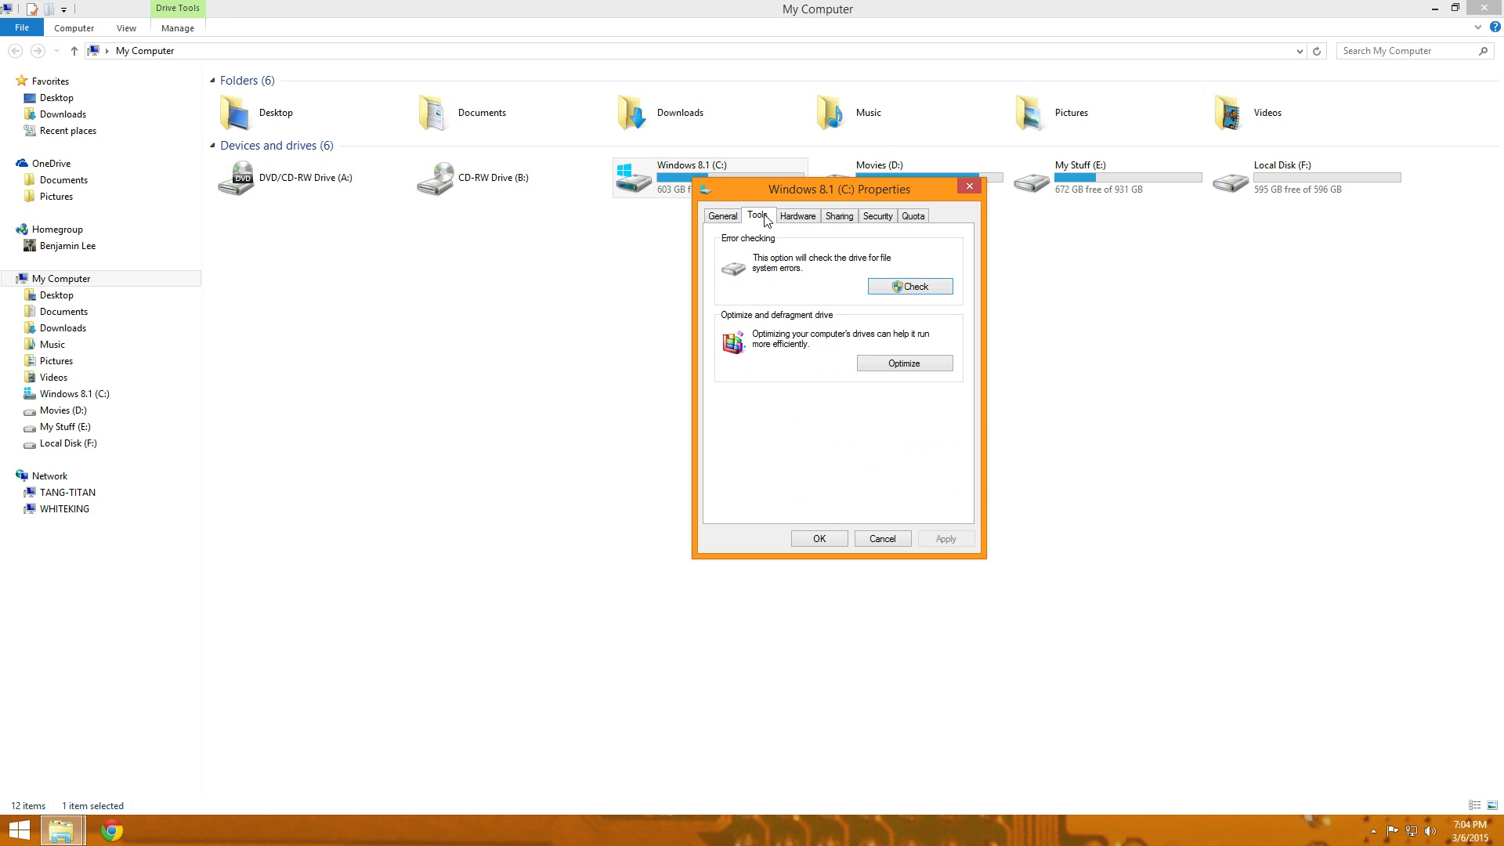
pyautogui.click(888, 544)
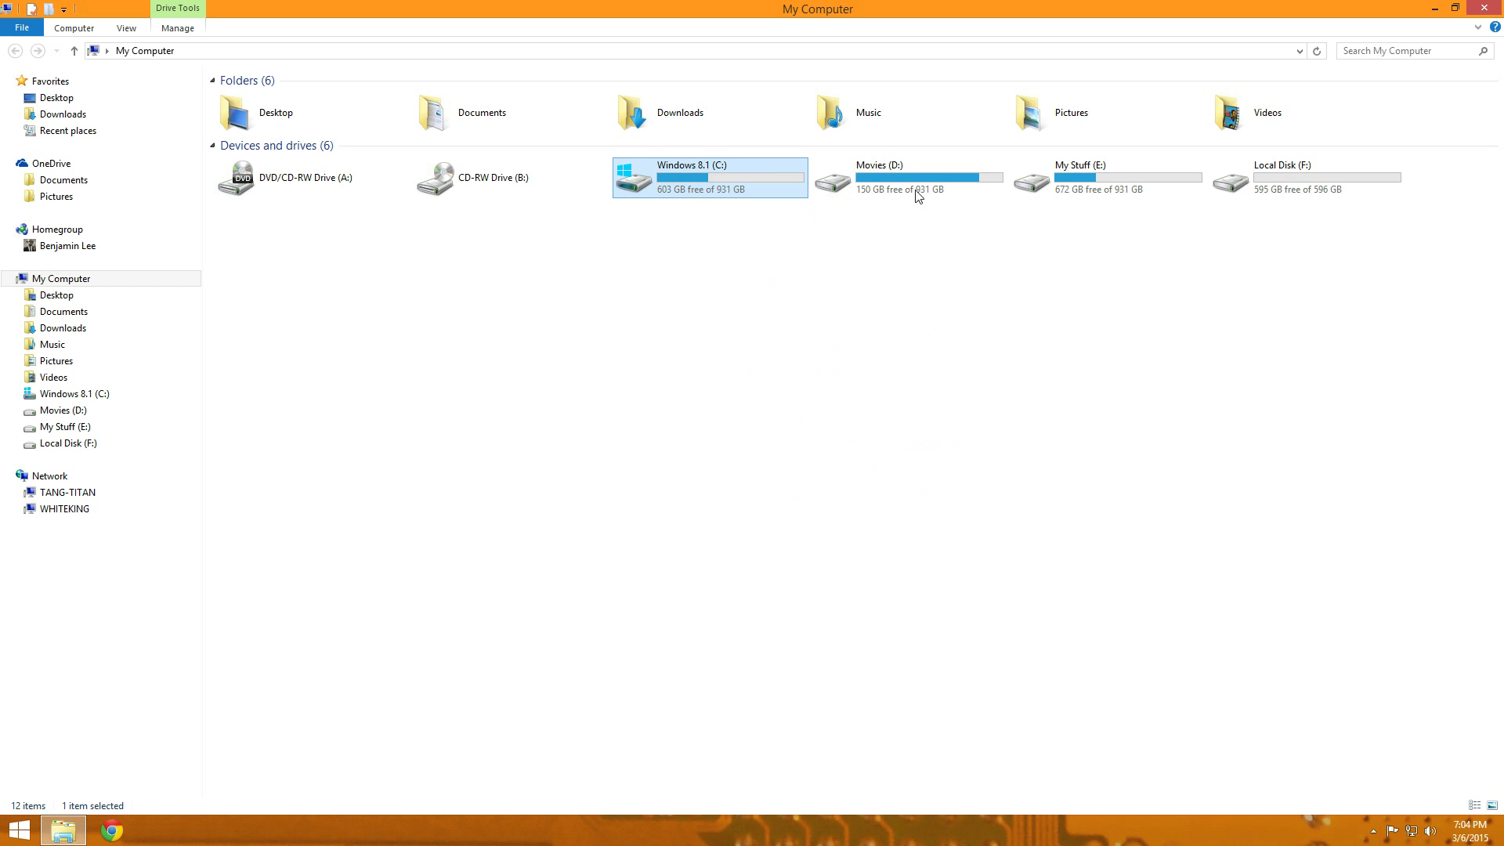
pyautogui.rightClick(721, 190)
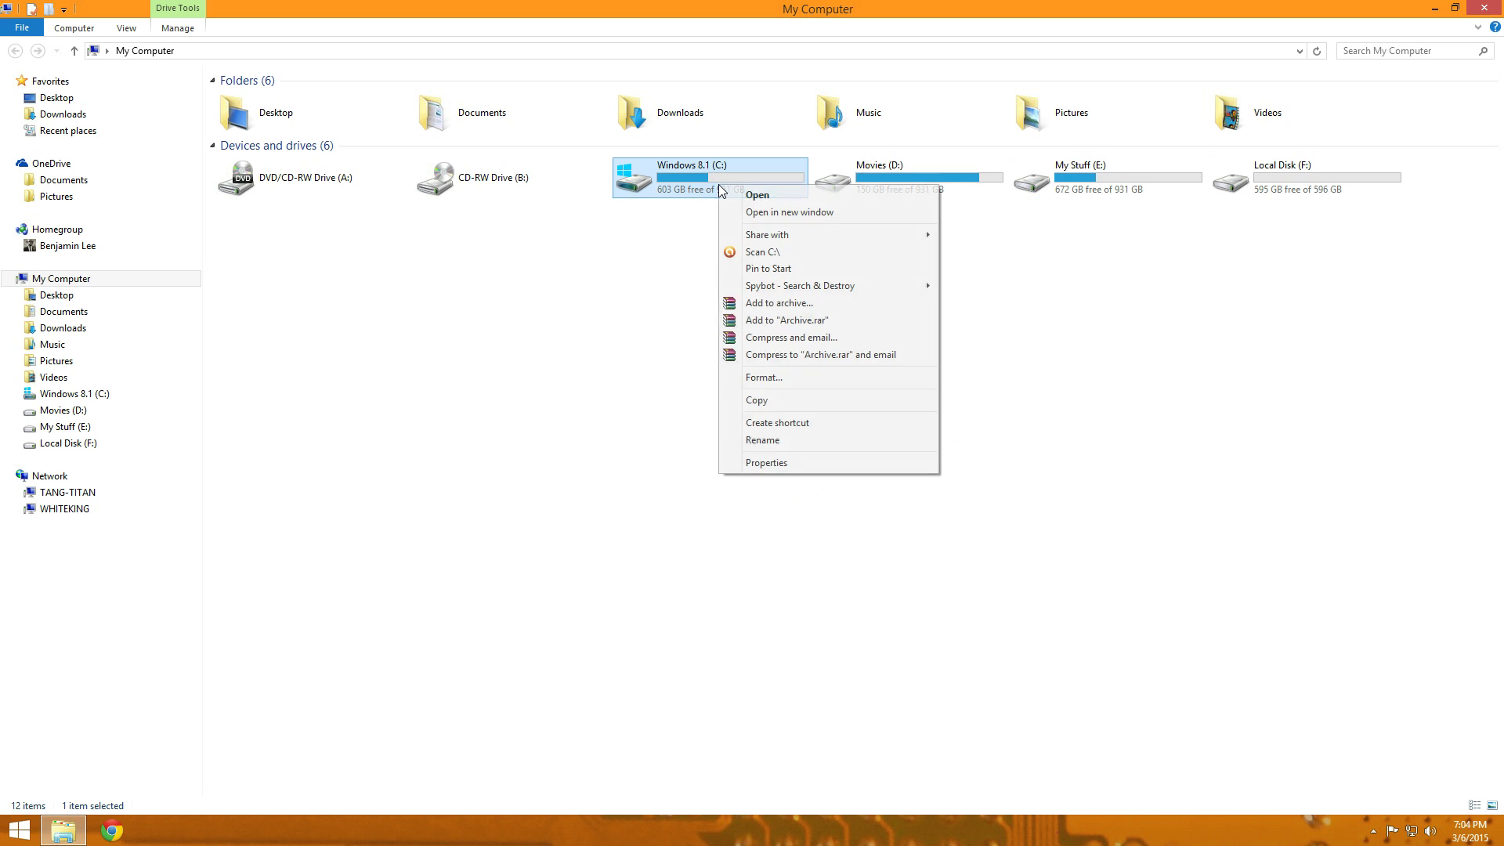
# - Launch Optimize Drives from the Tools tab of the C: drive's Properties
pyautogui.click(795, 462)
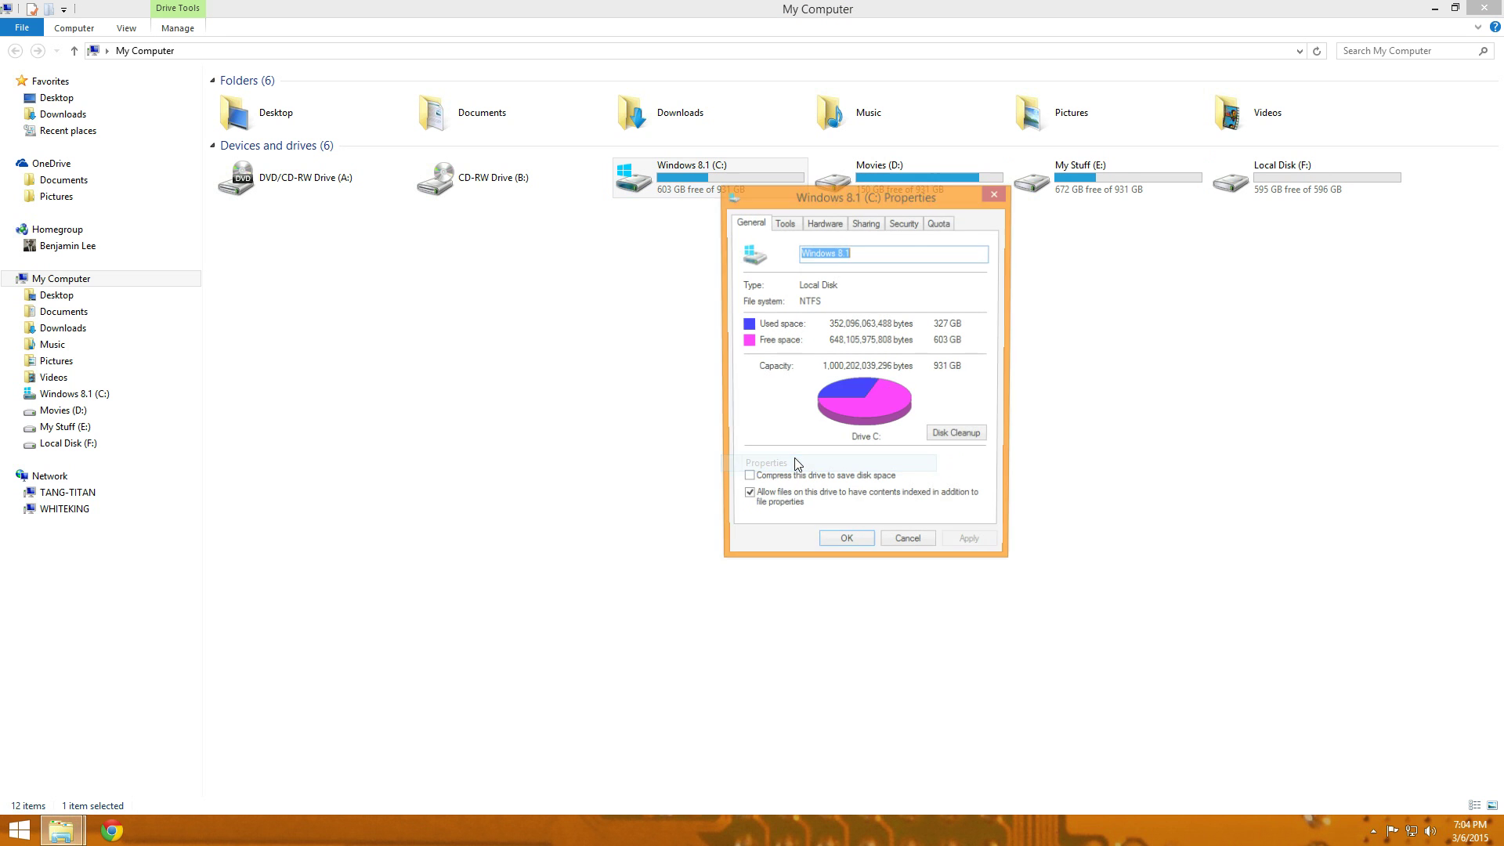
pyautogui.click(784, 234)
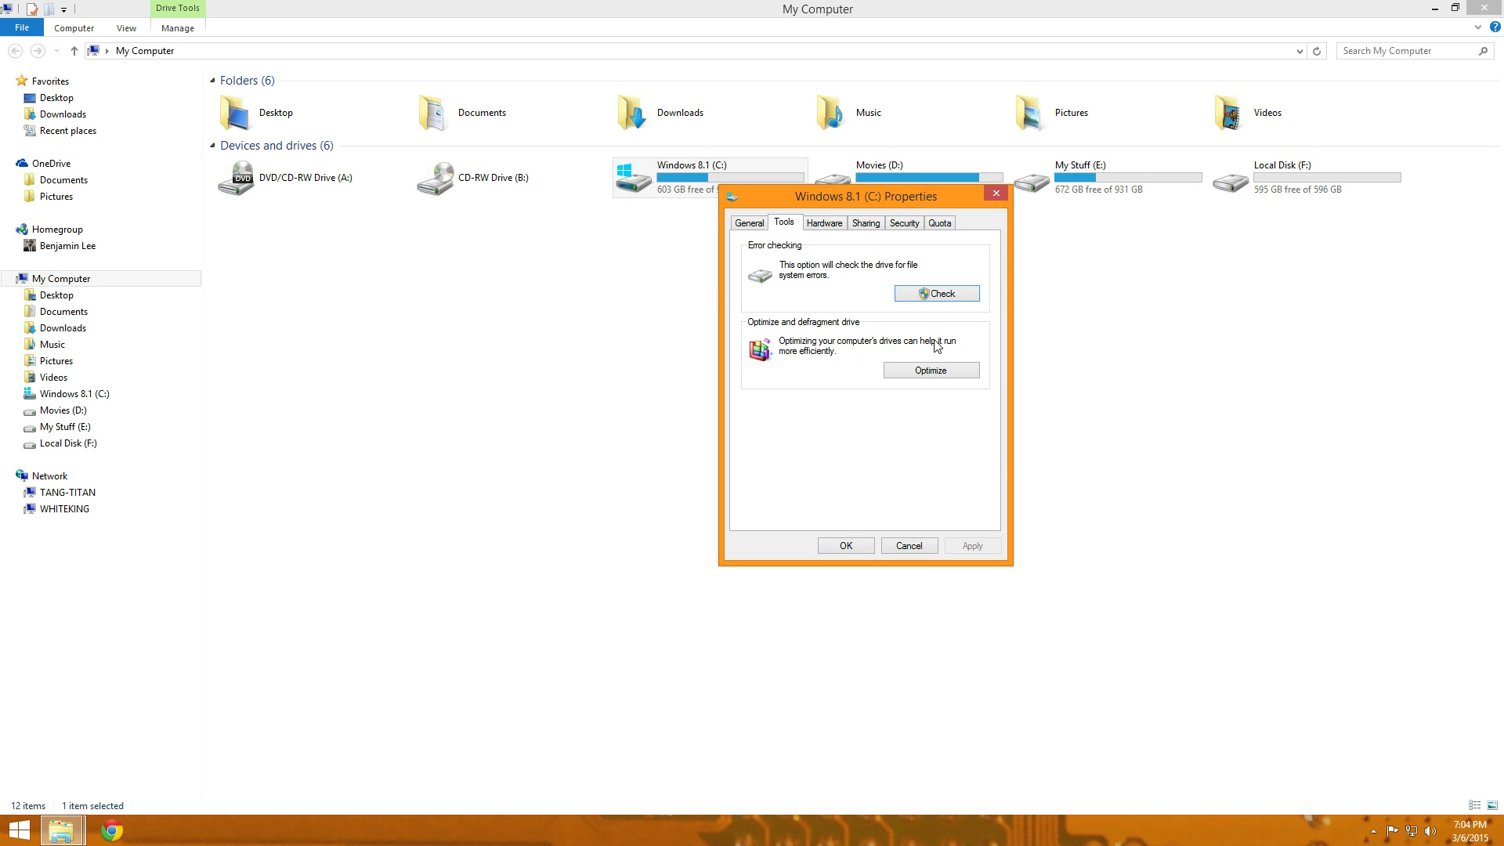
pyautogui.click(939, 374)
pyautogui.click(916, 376)
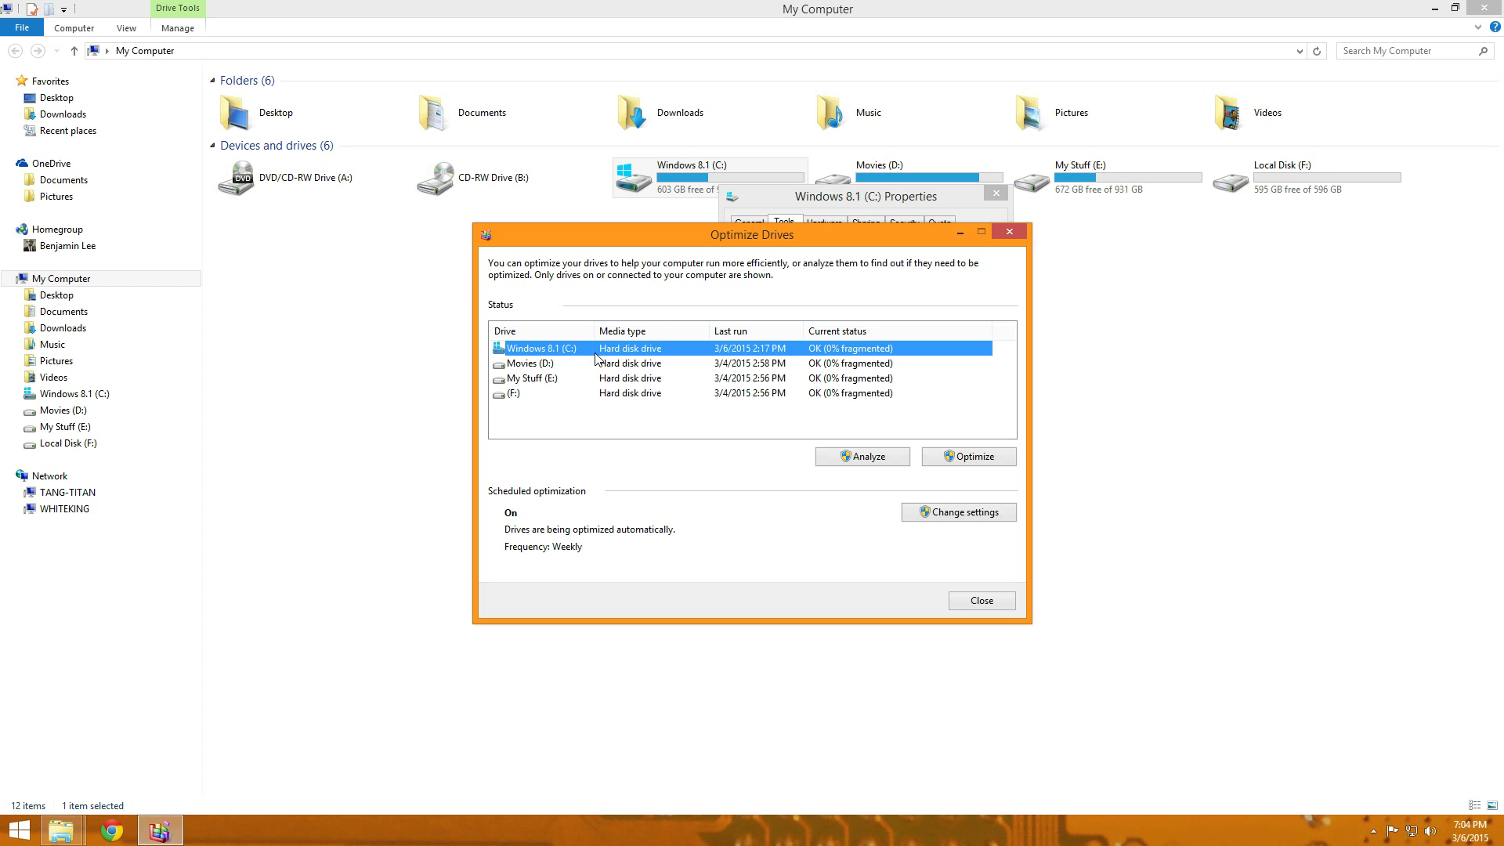
# - Minimize the My Computer window and close the C: drive Properties dialog
pyautogui.click(1433, 8)
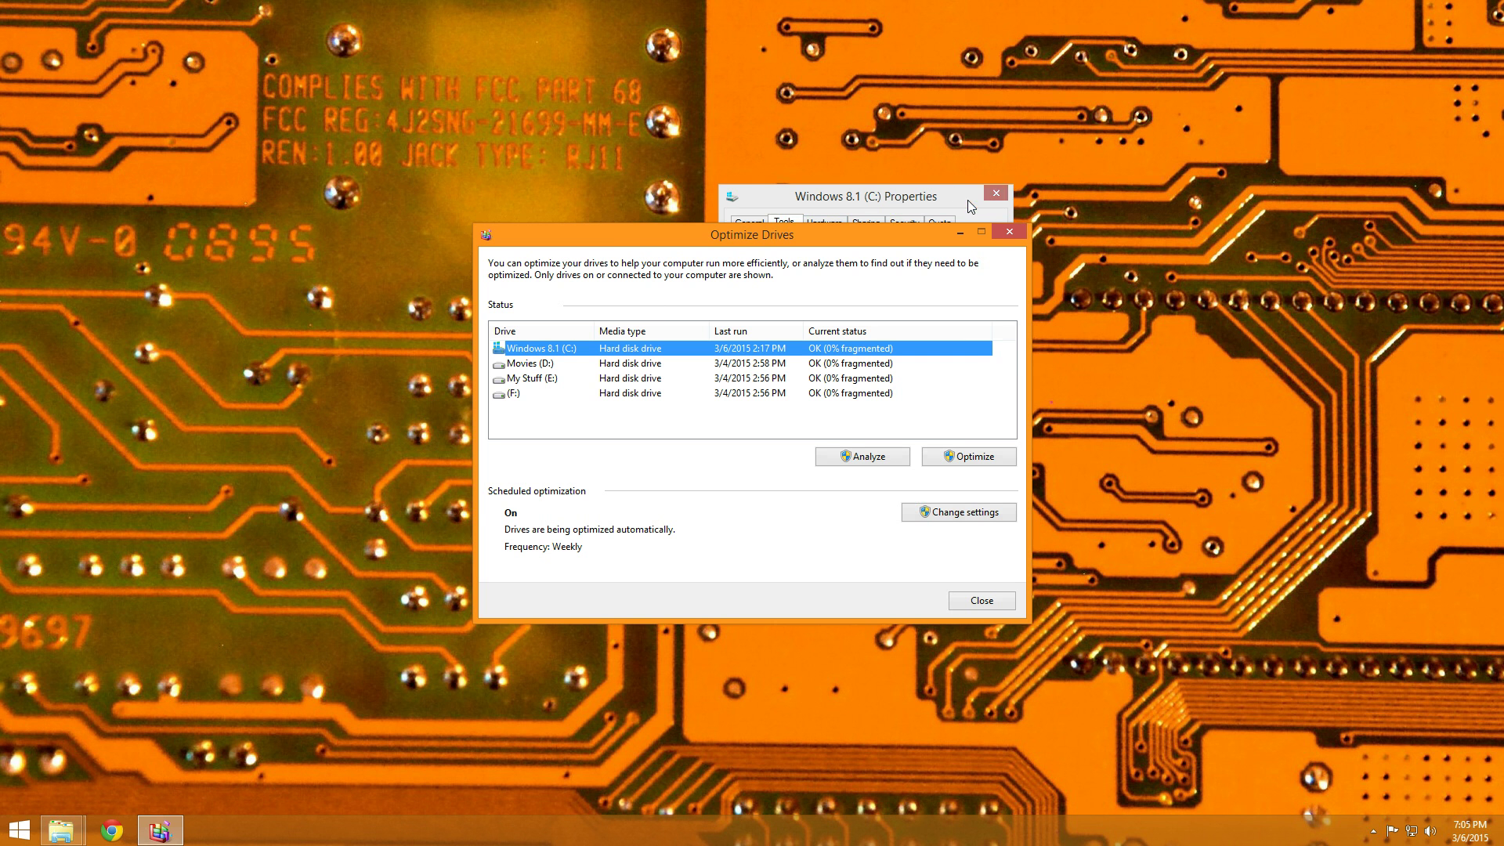
pyautogui.click(969, 205)
pyautogui.click(995, 193)
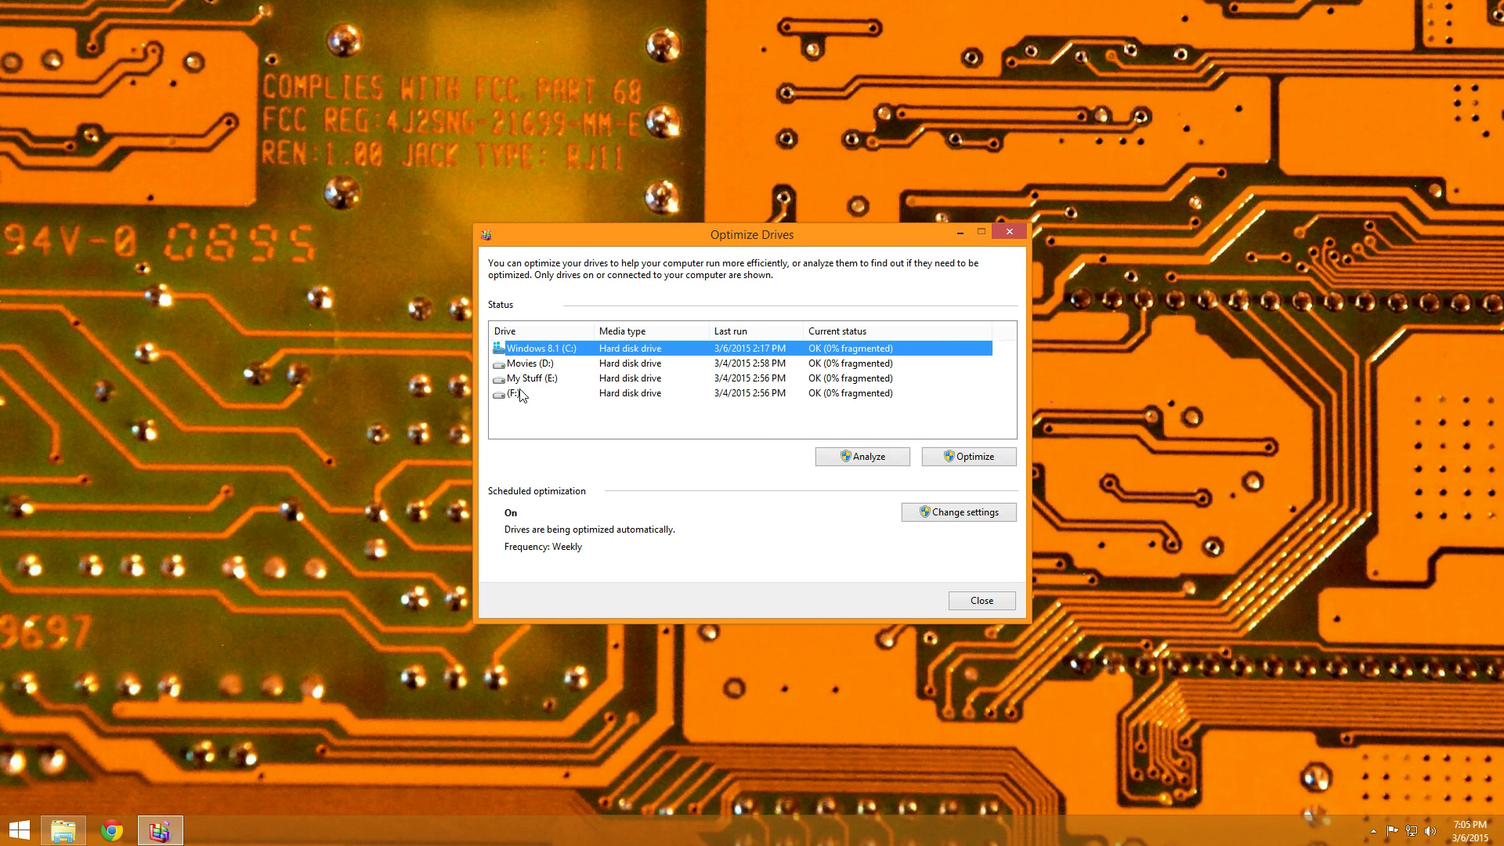
# - Check drives D:, E:, F: and C: all show 0% fragmented, then analyze C:
pyautogui.click(531, 365)
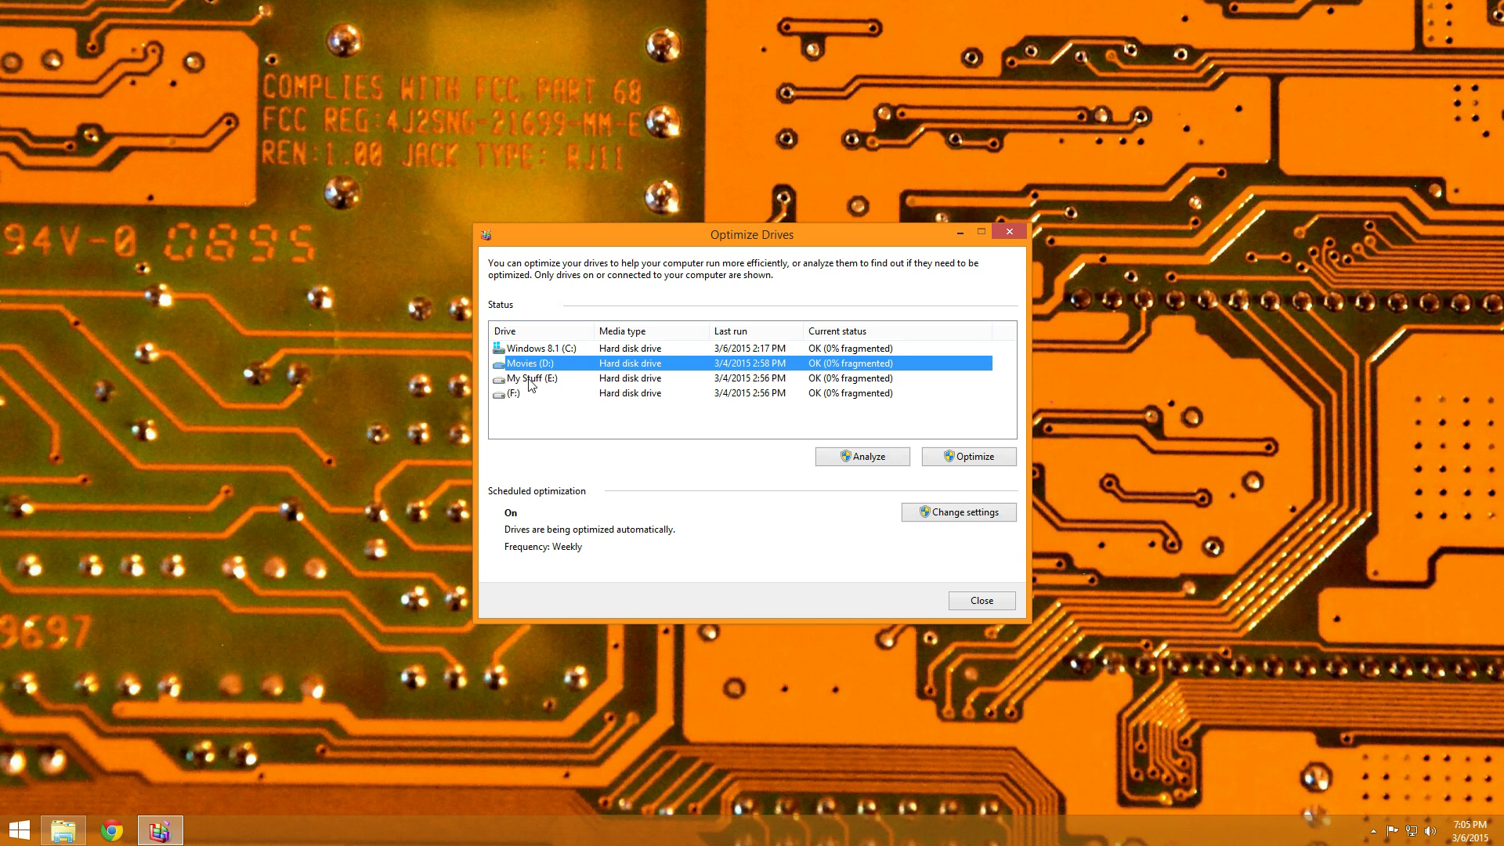
pyautogui.click(530, 381)
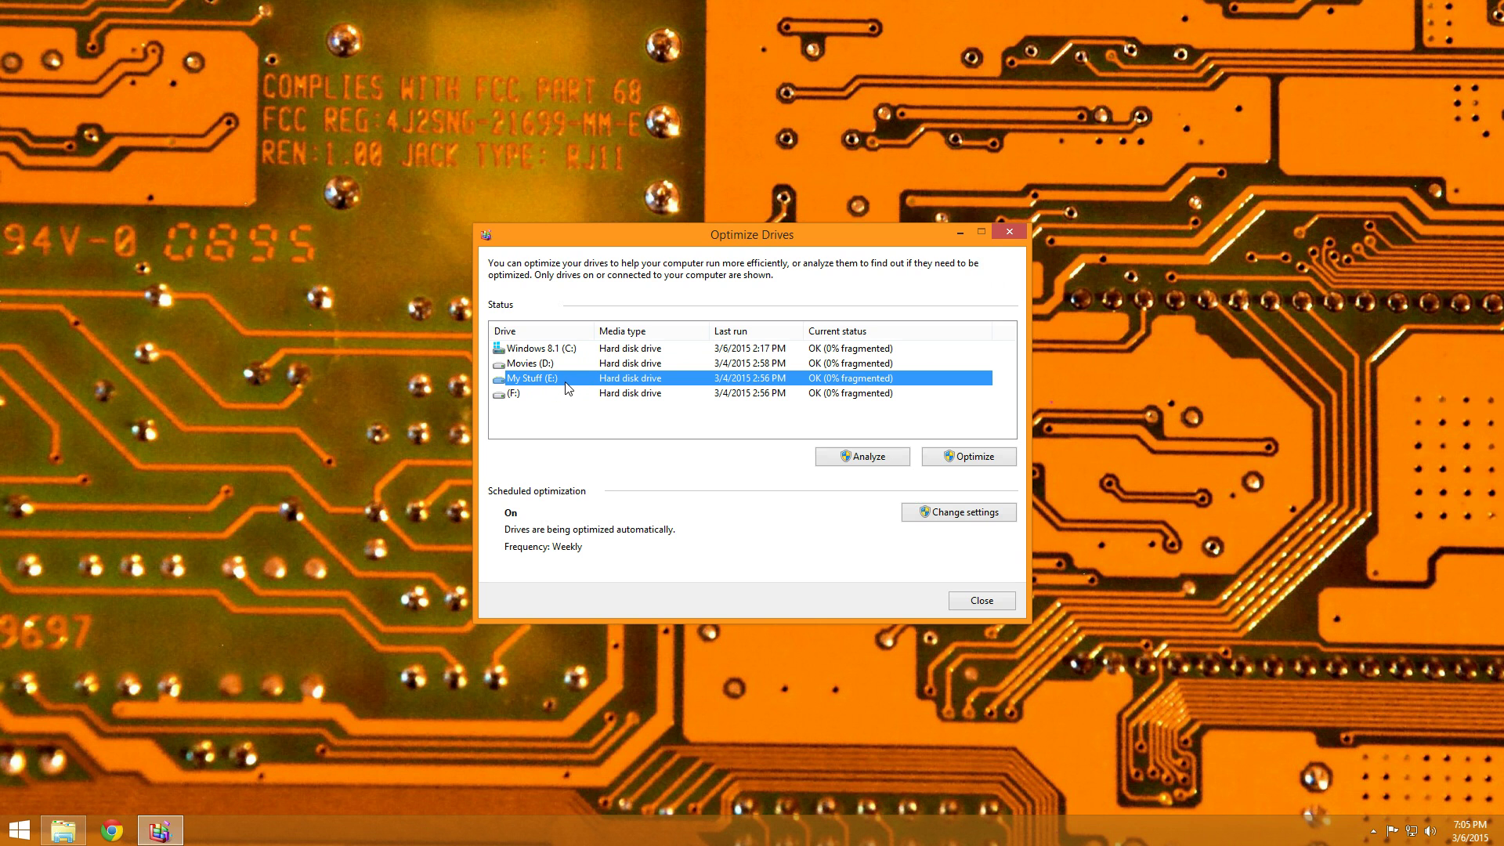
pyautogui.click(524, 395)
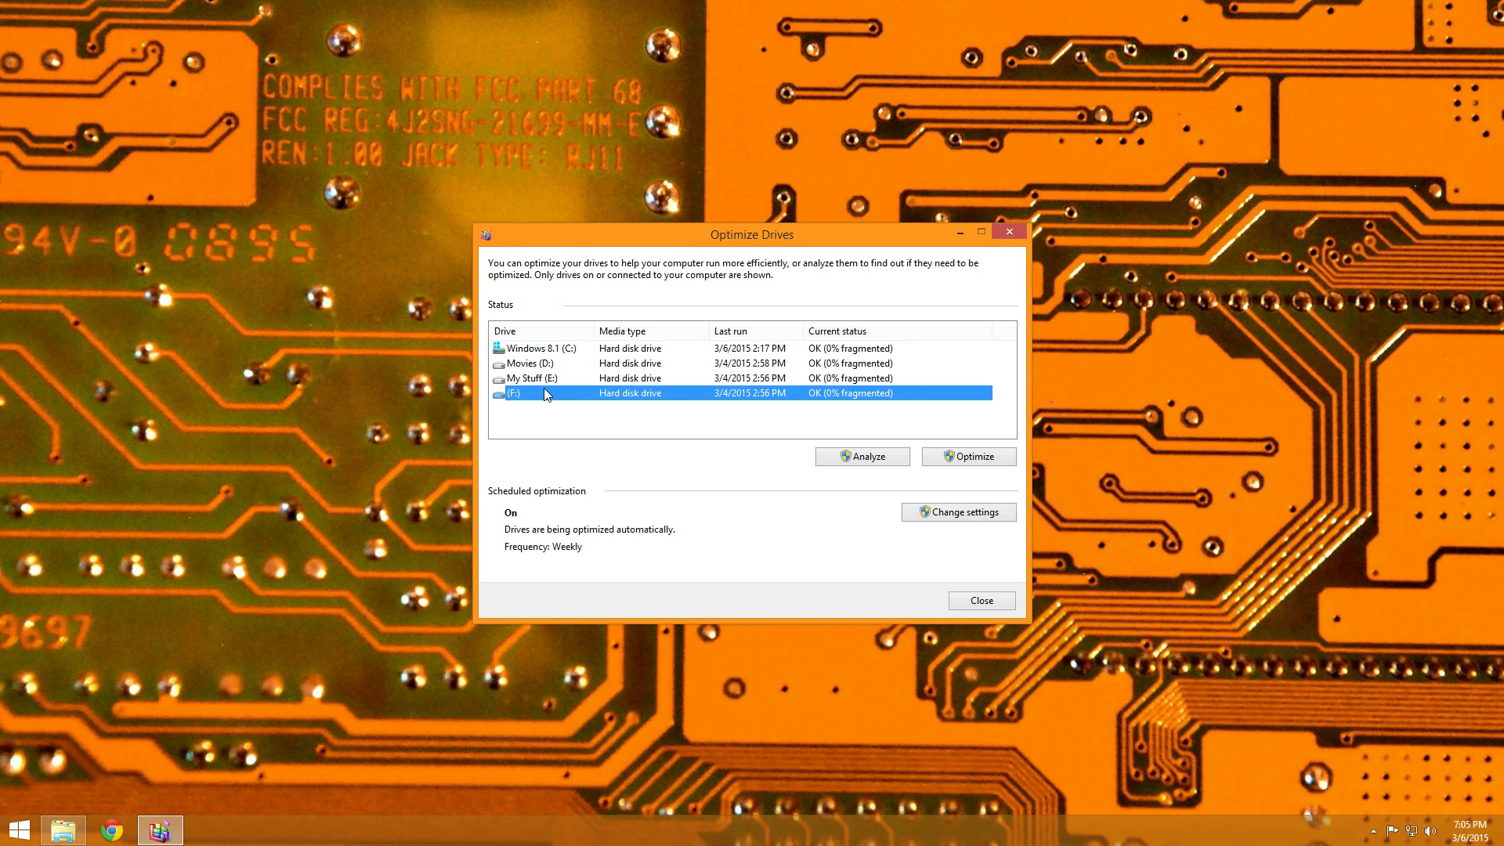
pyautogui.click(562, 354)
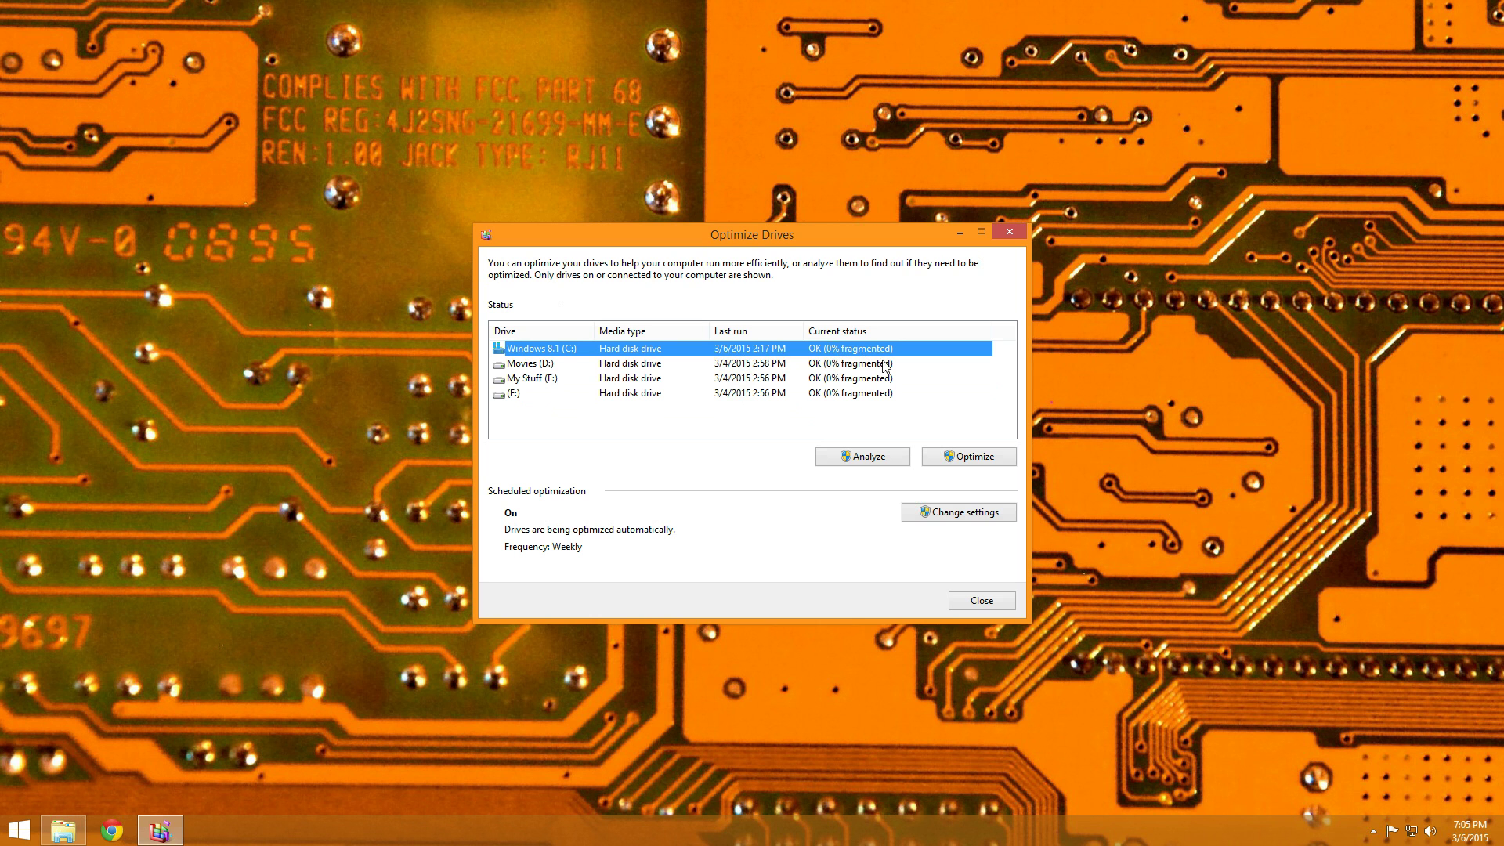
pyautogui.click(889, 468)
# - Confirm the Windows 8.1 (C:) analysis, which reports OK with 0% fragmented
pyautogui.hotkey('alt', 'F4')
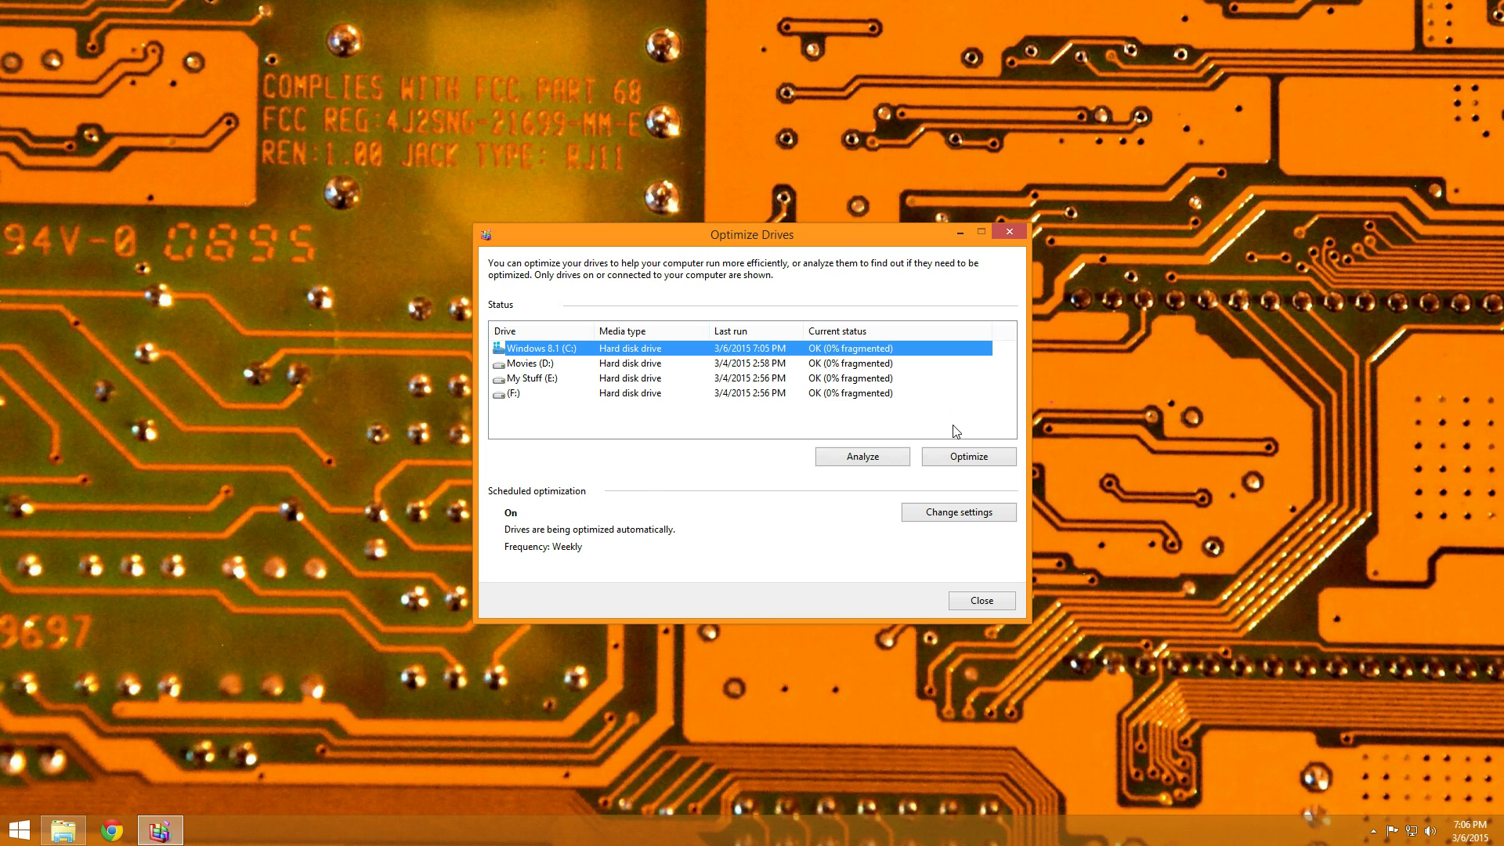
# - Optimize Windows 8.1 (C:) until its last run reads 3/6/2015 7:06 PM, 0% fragmented
pyautogui.click(957, 459)
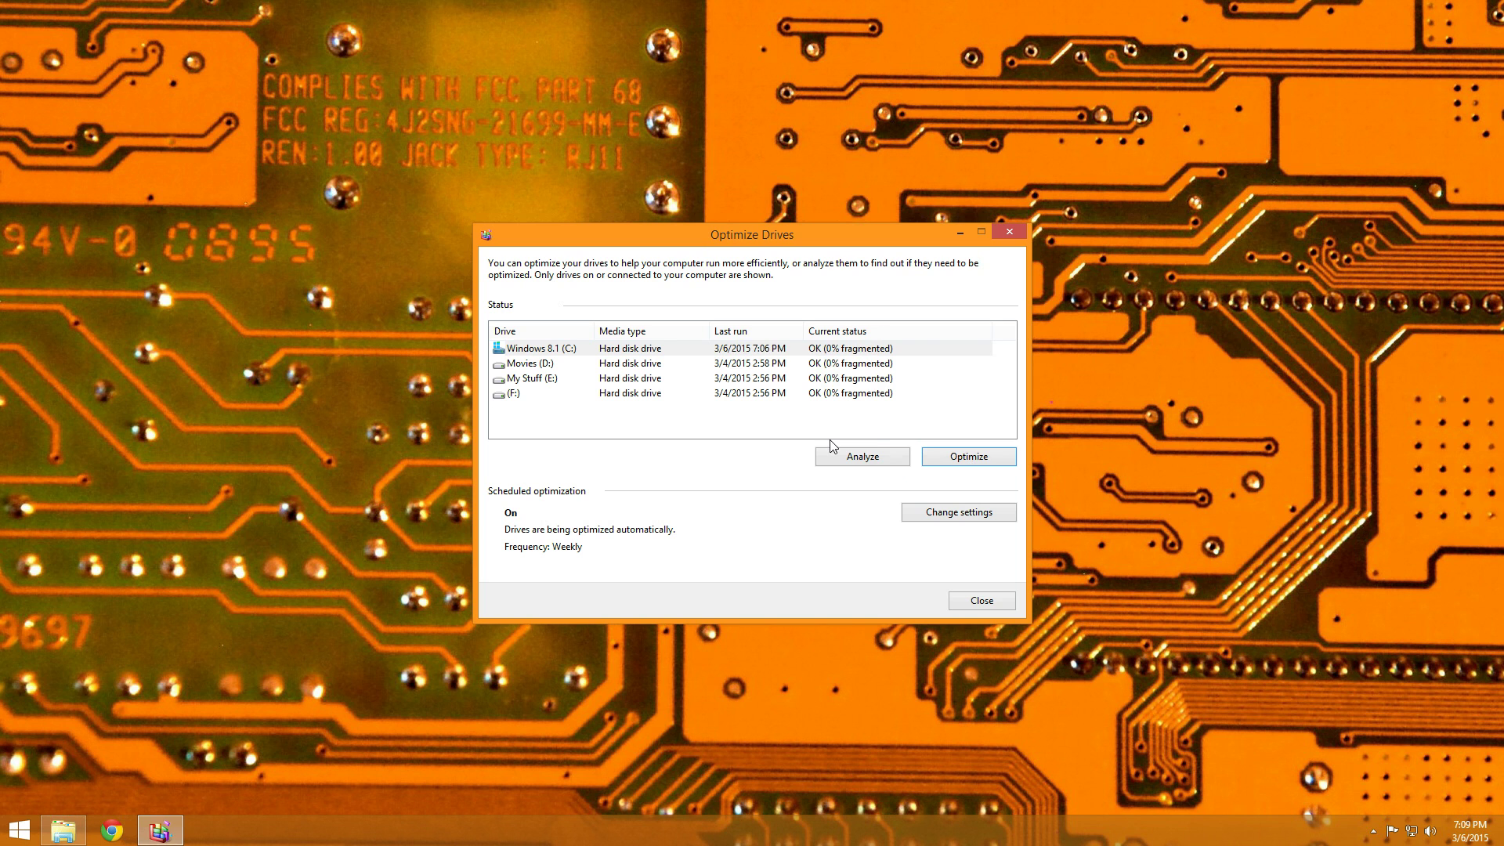
# - Review each drive row at 0% fragmented, then move Optimize Drives to the desktop's top-right corner
pyautogui.click(831, 365)
pyautogui.click(836, 351)
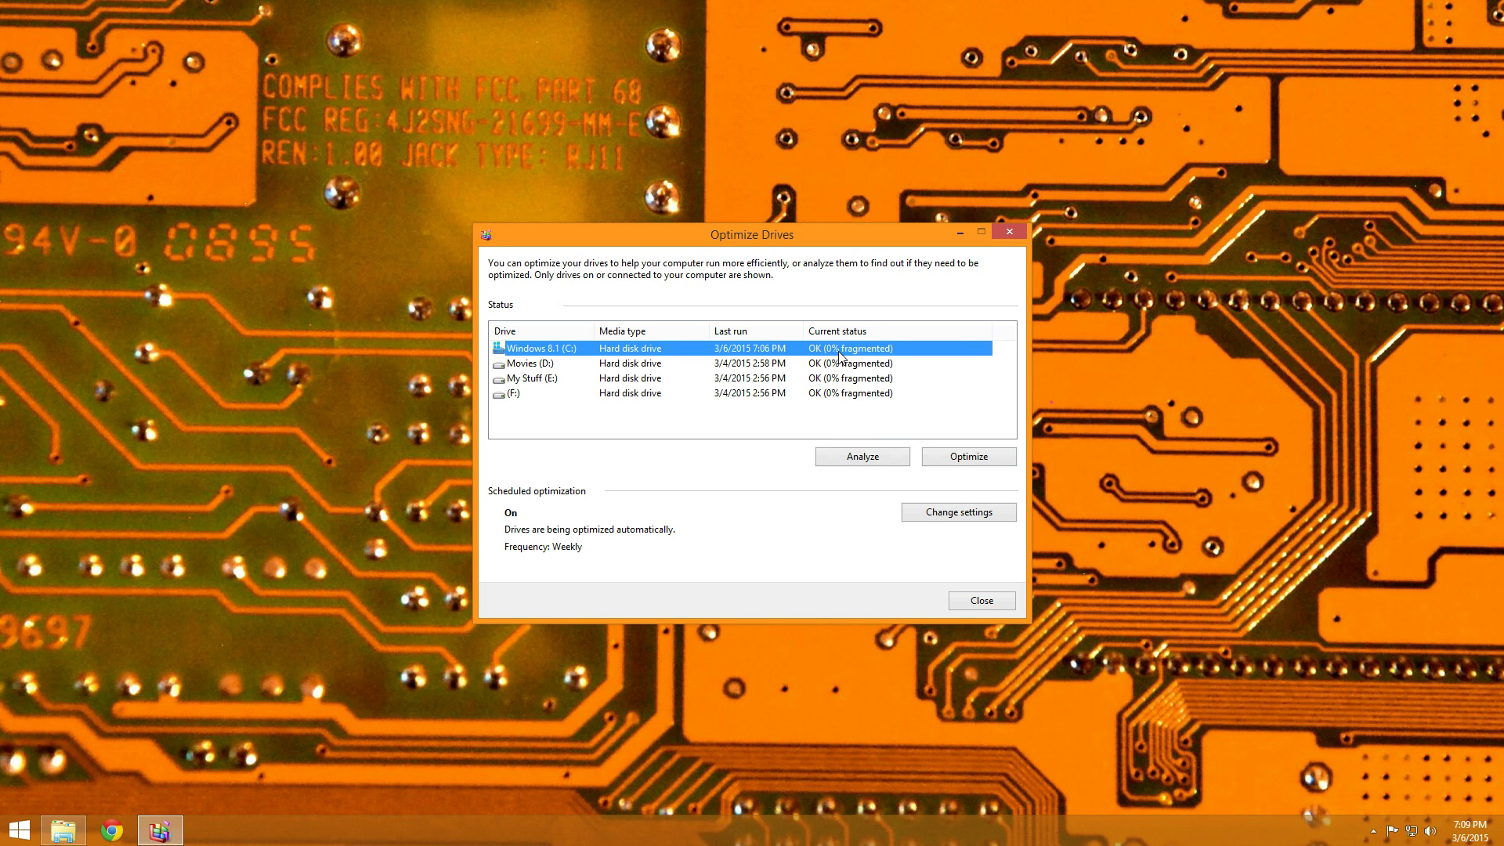
pyautogui.click(829, 364)
pyautogui.click(747, 383)
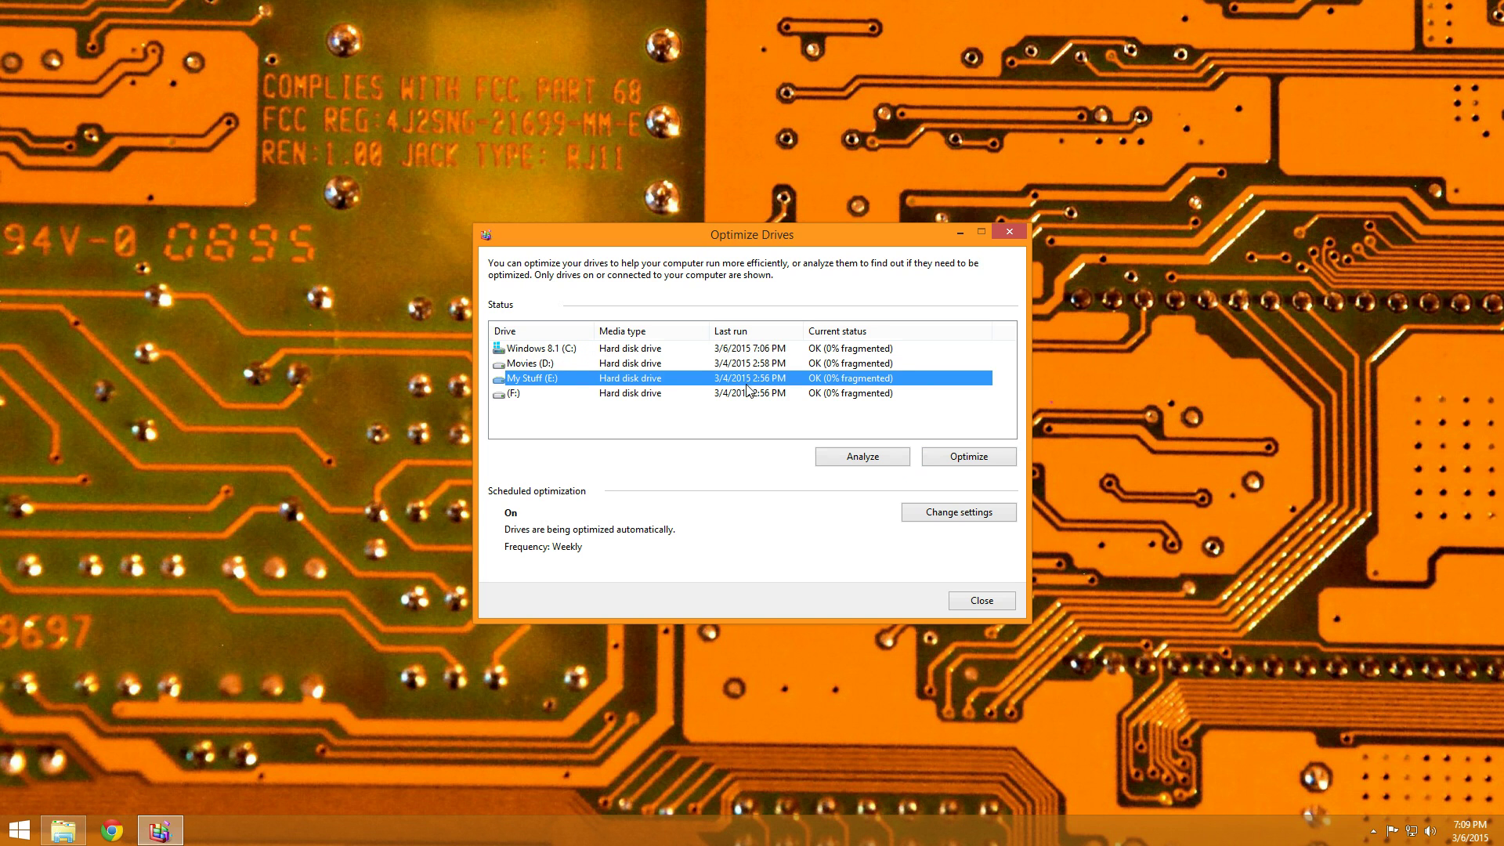
pyautogui.click(751, 395)
pyautogui.click(751, 380)
pyautogui.click(763, 366)
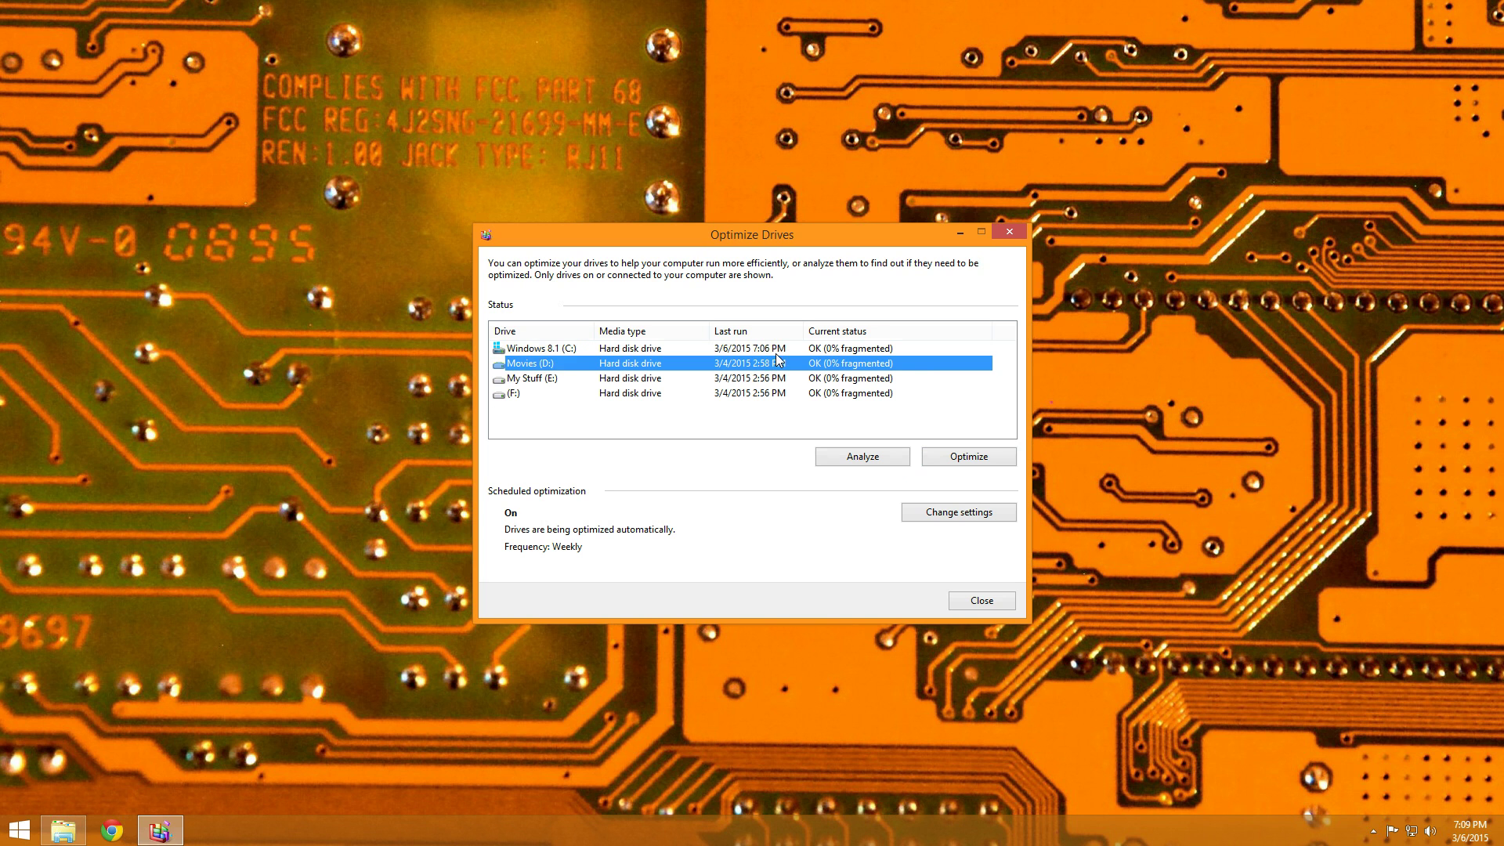
pyautogui.press('Up')
pyautogui.press('Down')
pyautogui.click(786, 379)
pyautogui.click(803, 365)
pyautogui.click(816, 351)
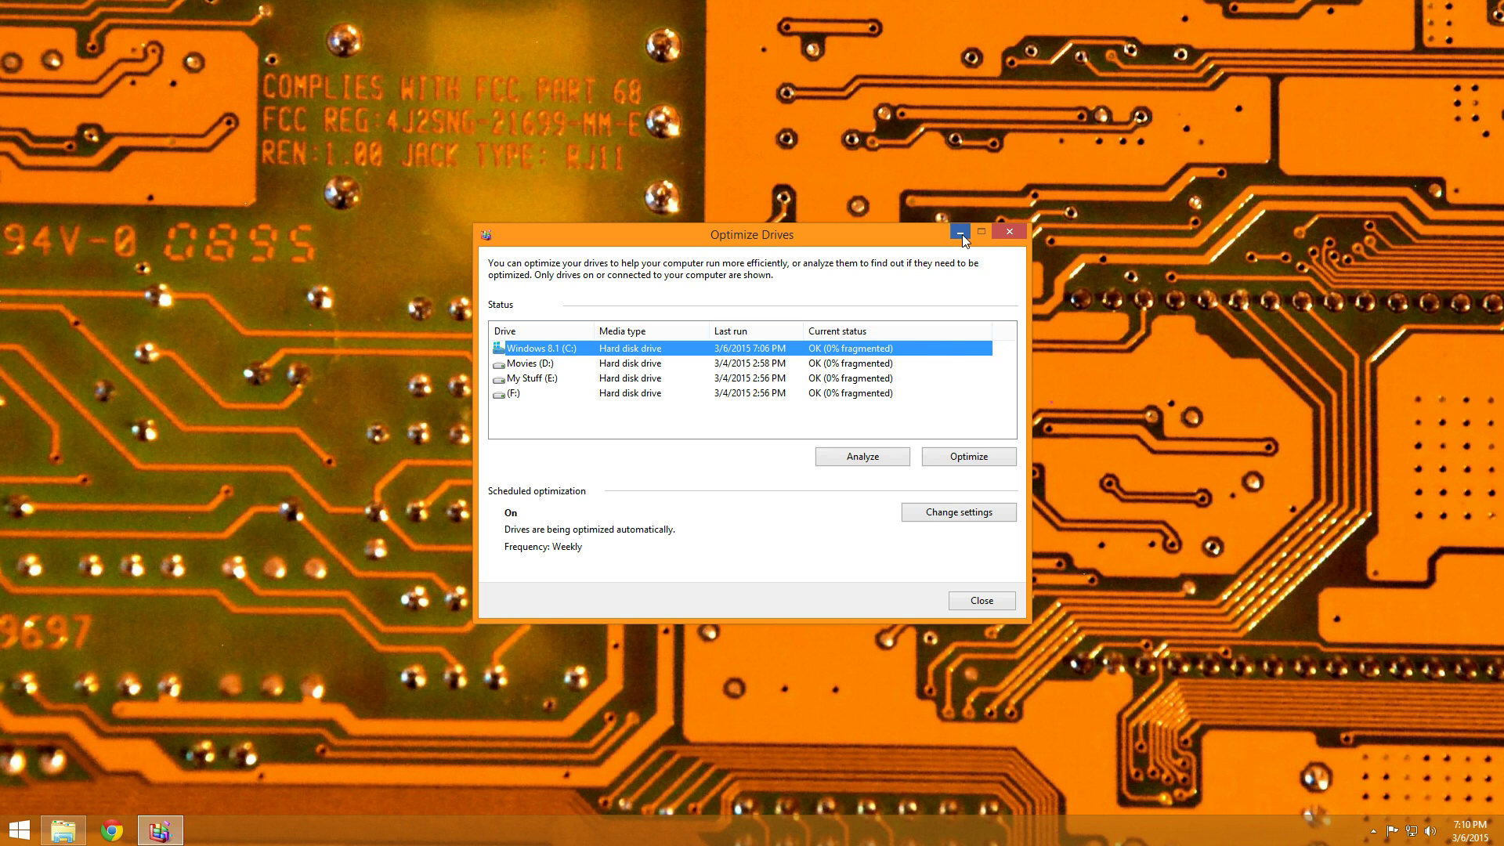
pyautogui.moveTo(834, 234); pyautogui.dragTo(1301, 26)
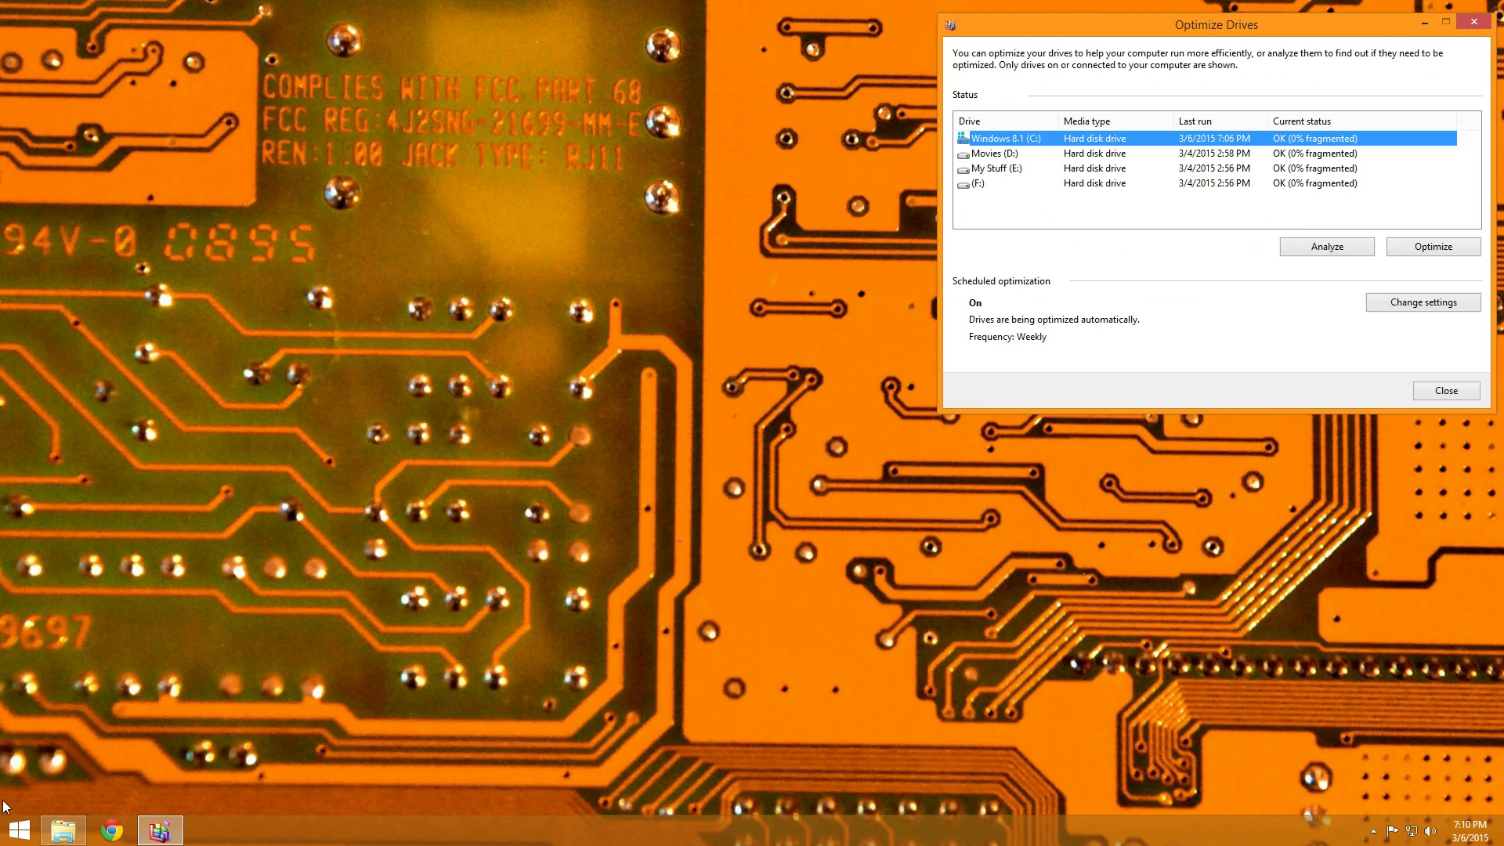
# - Launch Auslogics Disk Defrag and resize it into a larger window at the top-left, beside Optimize Drives
pyautogui.click(17, 830)
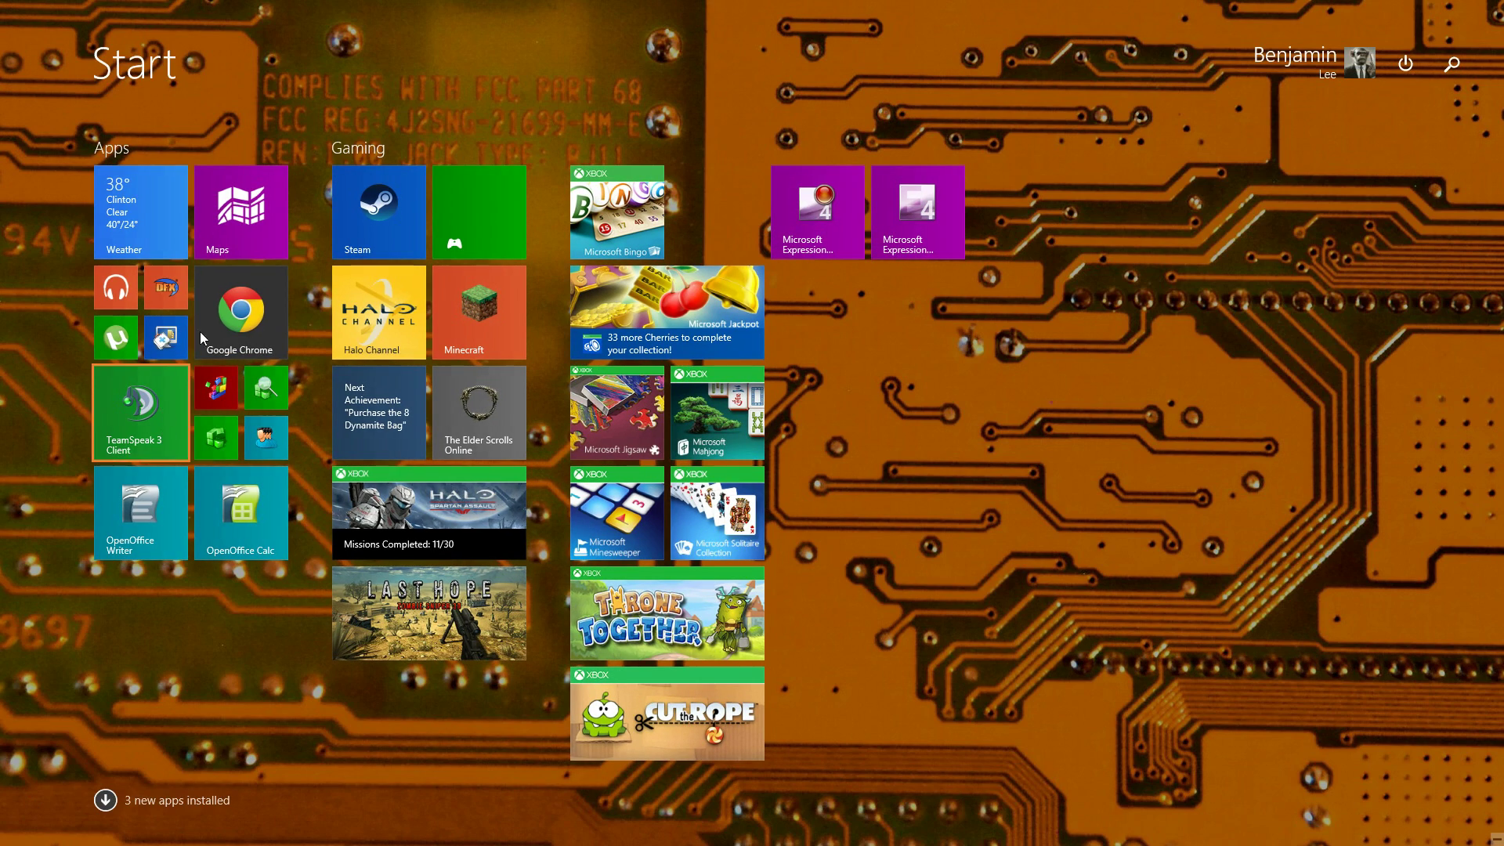
pyautogui.click(211, 392)
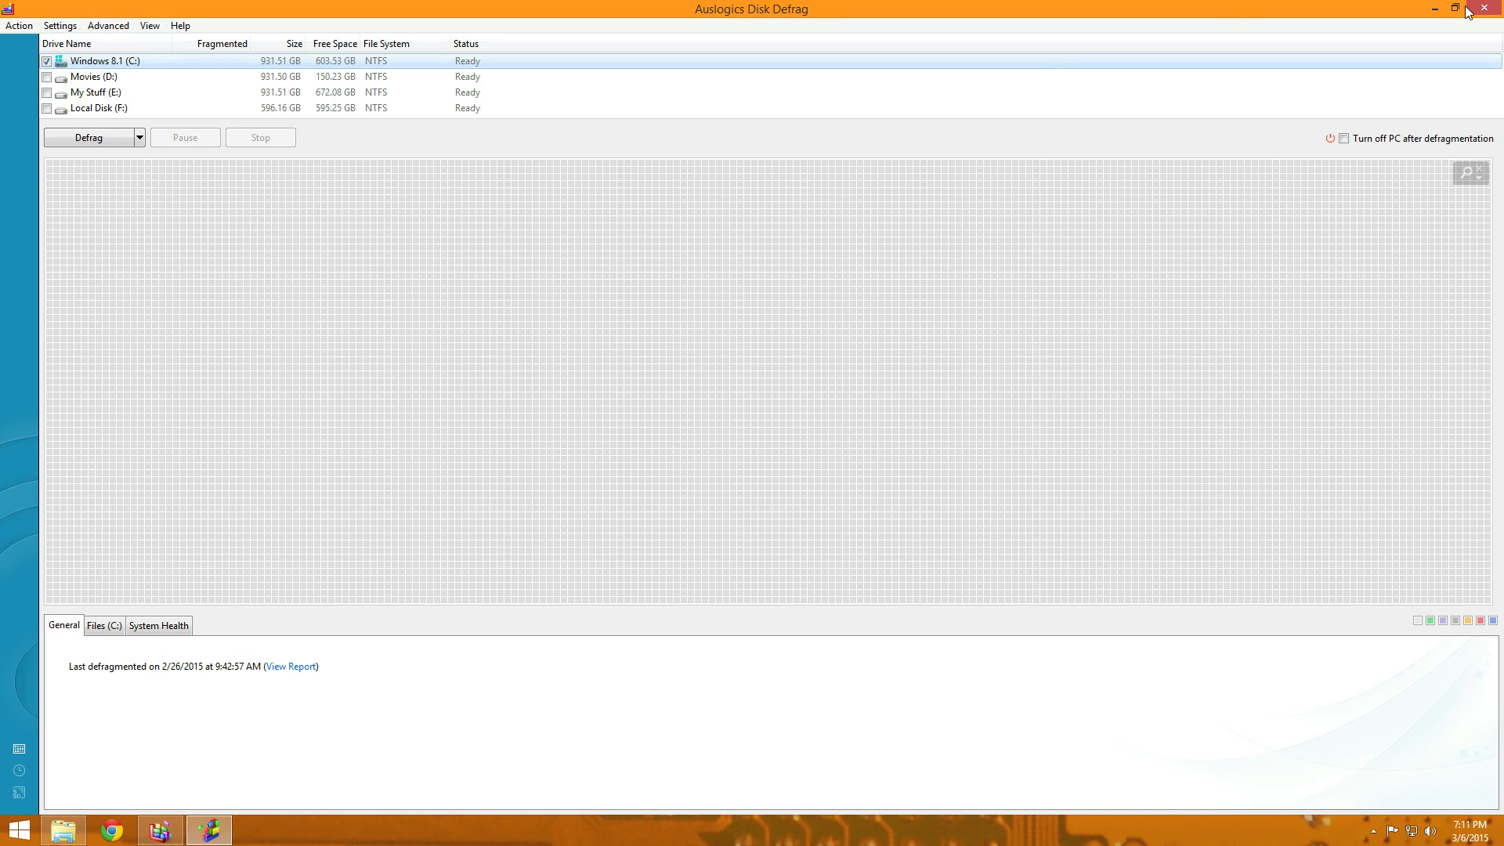
pyautogui.click(1461, 8)
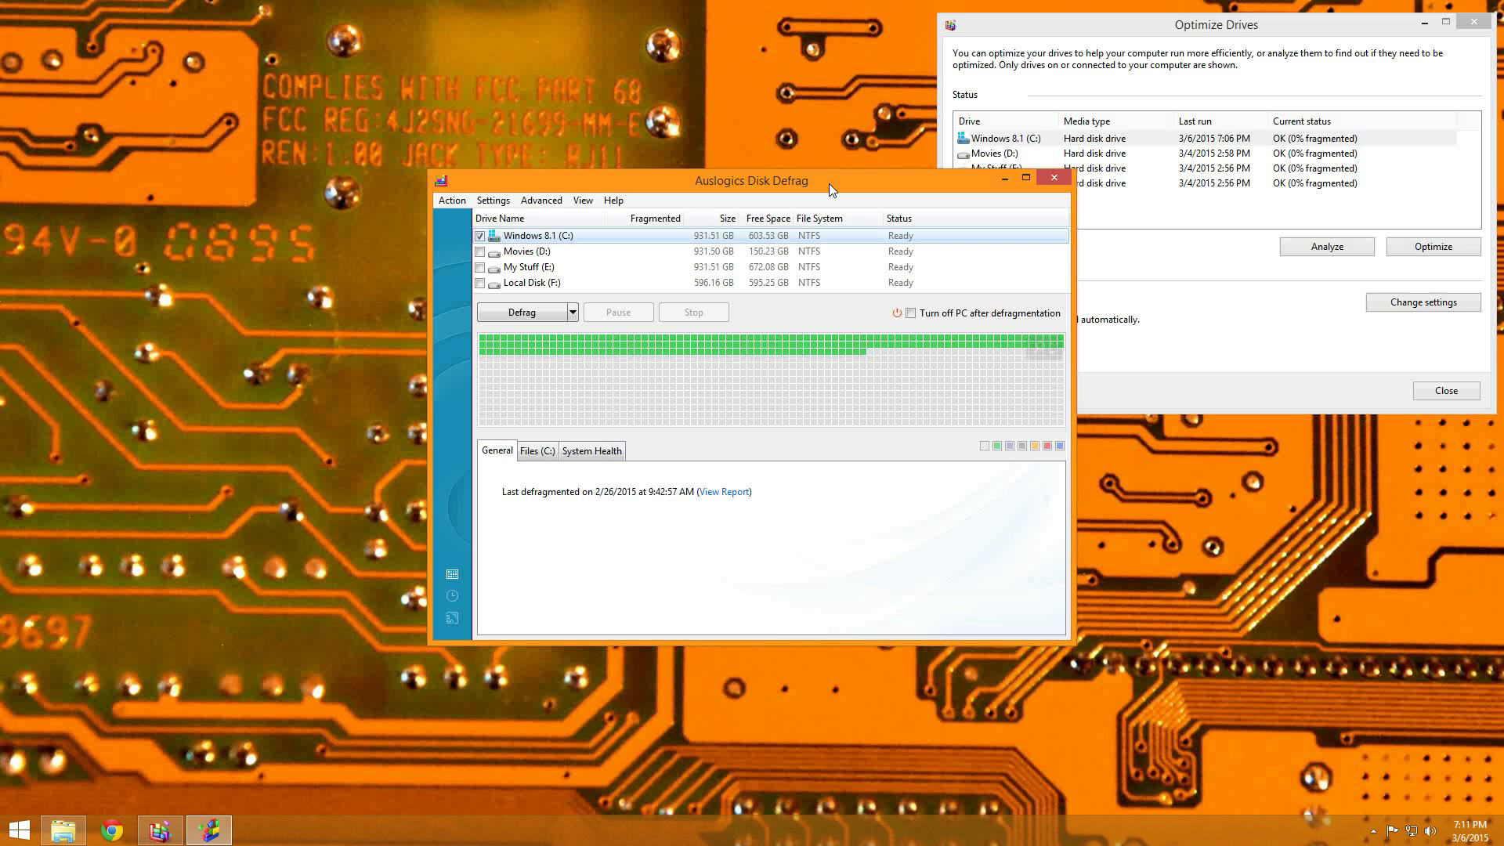
pyautogui.moveTo(829, 184); pyautogui.dragTo(234, 28)
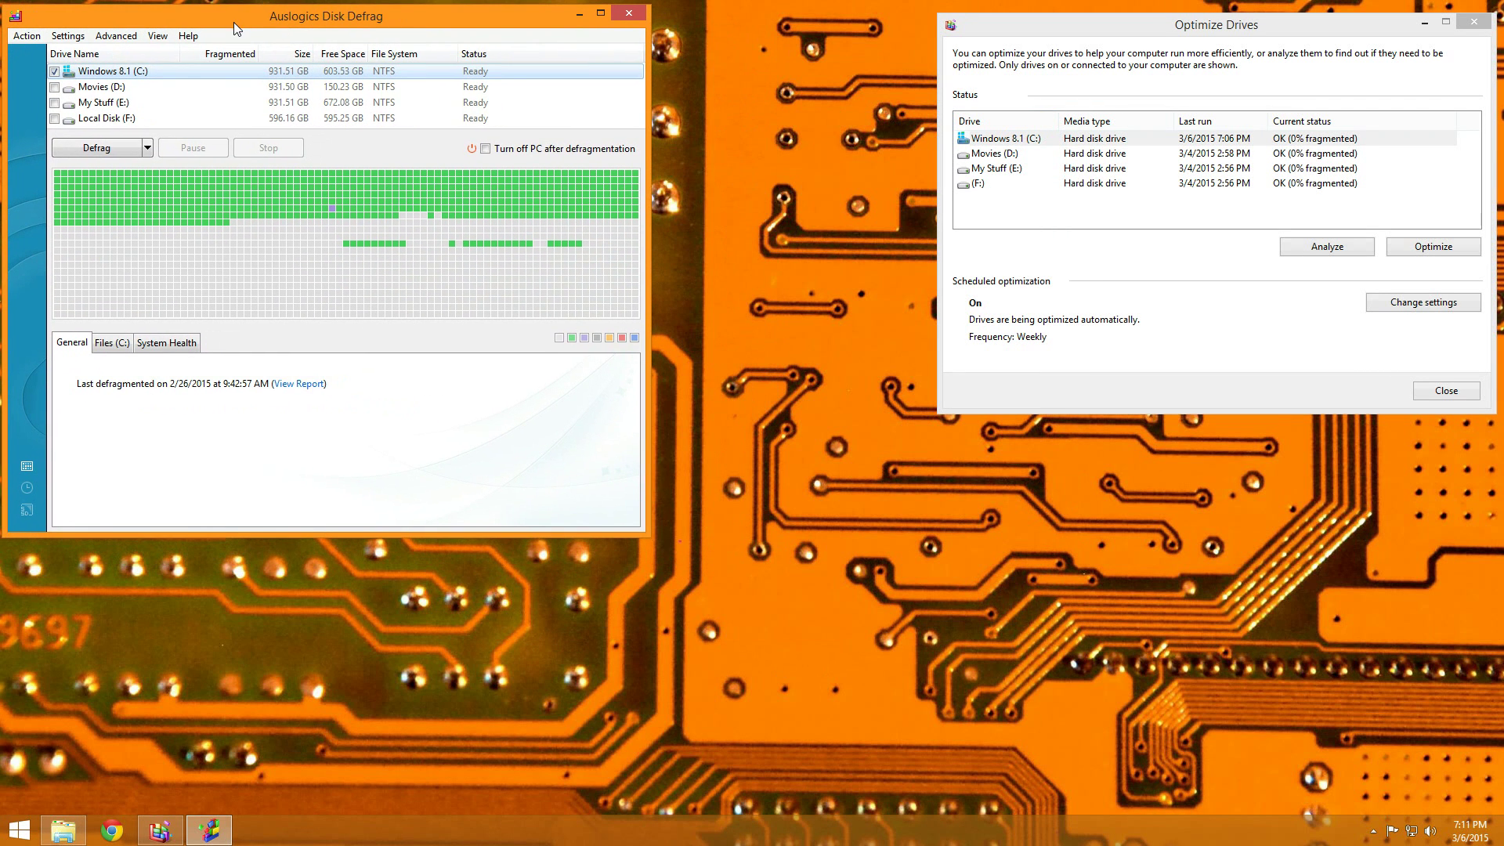
pyautogui.moveTo(652, 538); pyautogui.dragTo(797, 683)
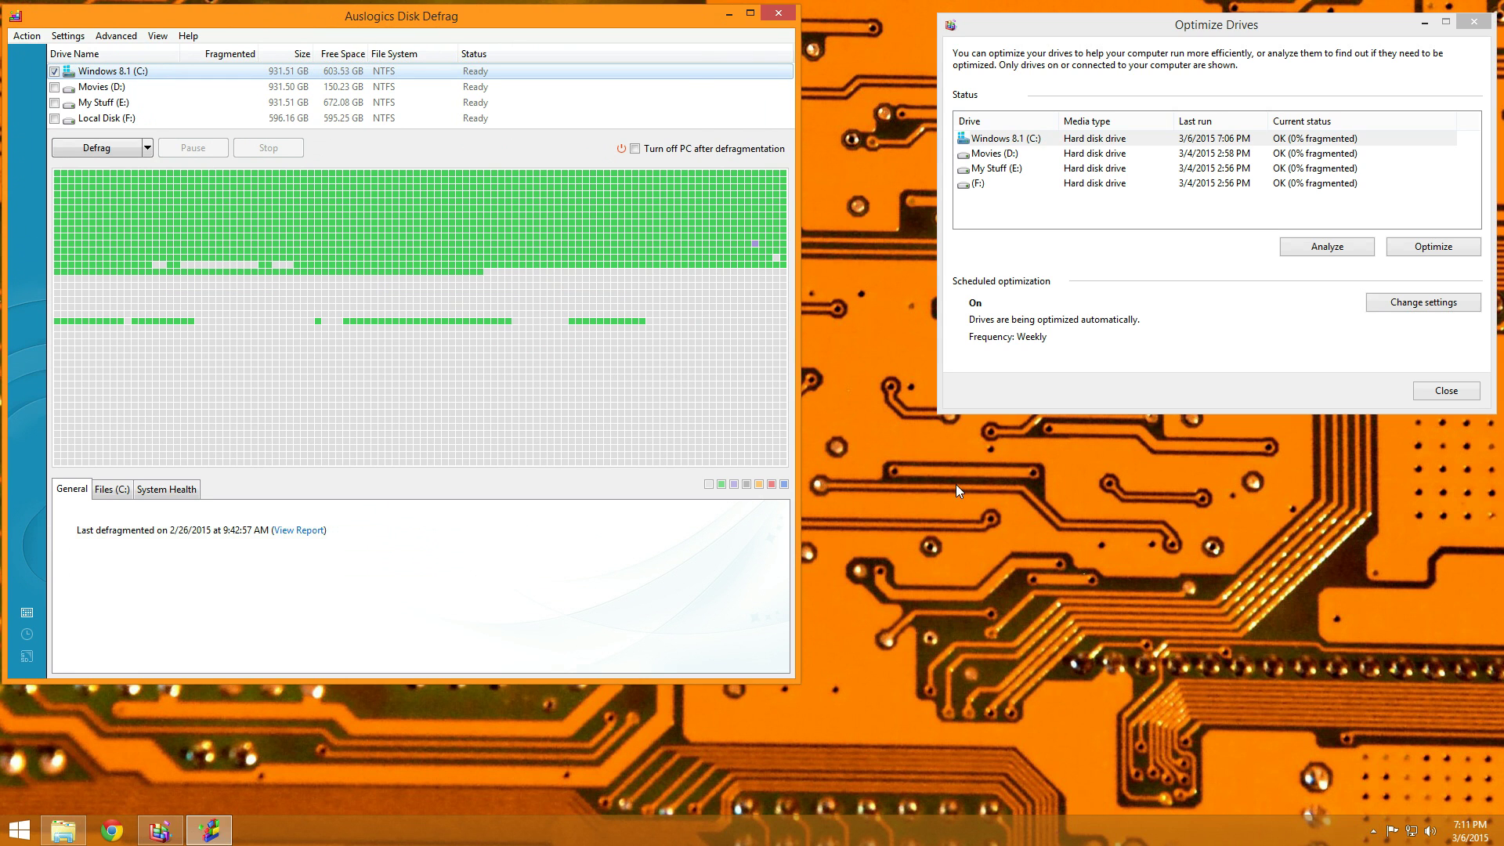
pyautogui.click(948, 406)
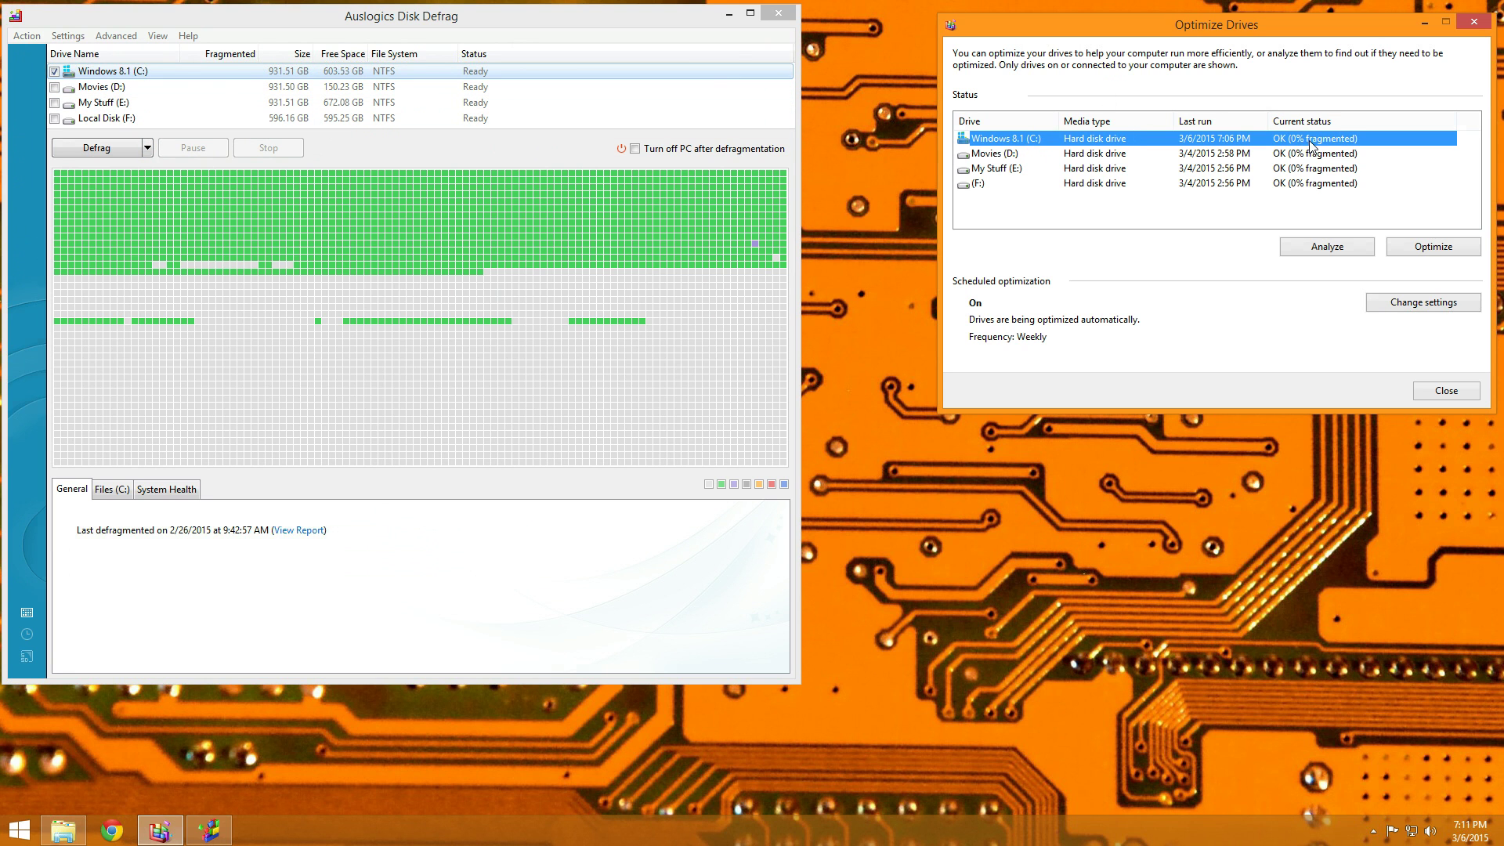
# - Run Analyze on drive C: and inspect an empty cluster-map block while it runs
pyautogui.click(149, 148)
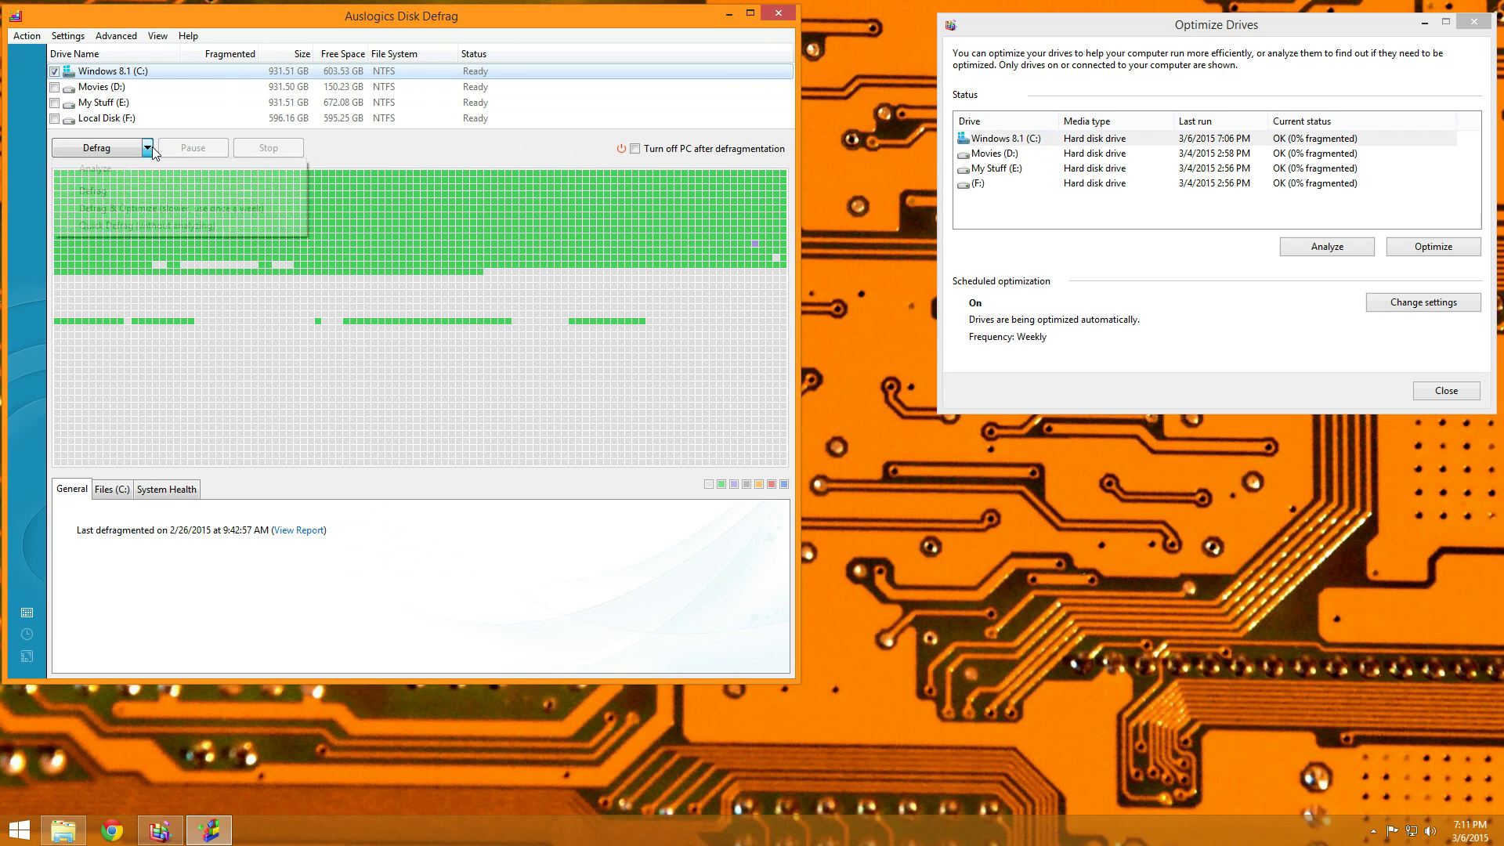
pyautogui.click(139, 169)
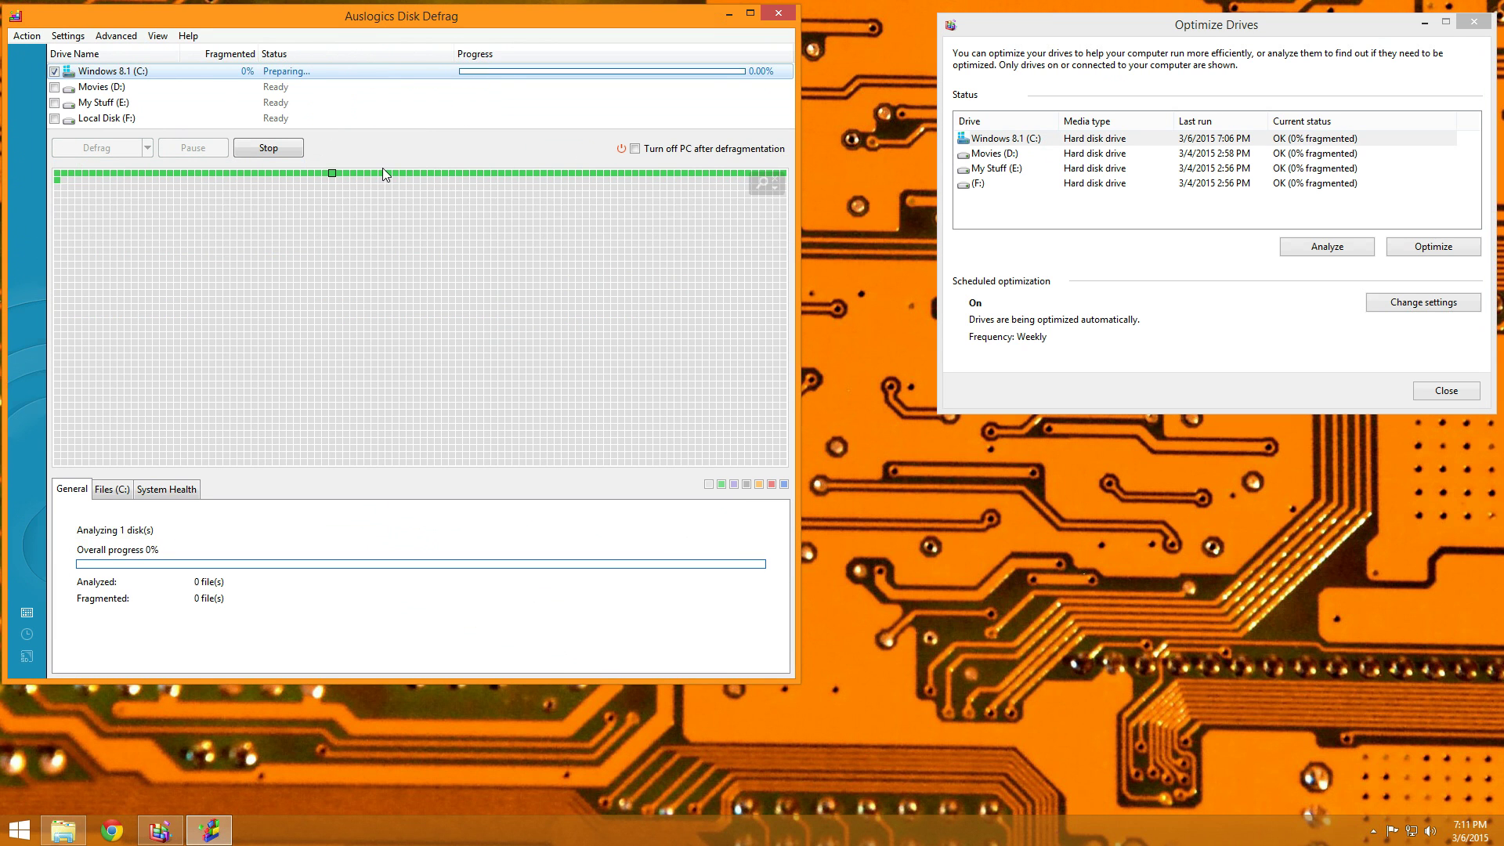
pyautogui.moveTo(517, 278)
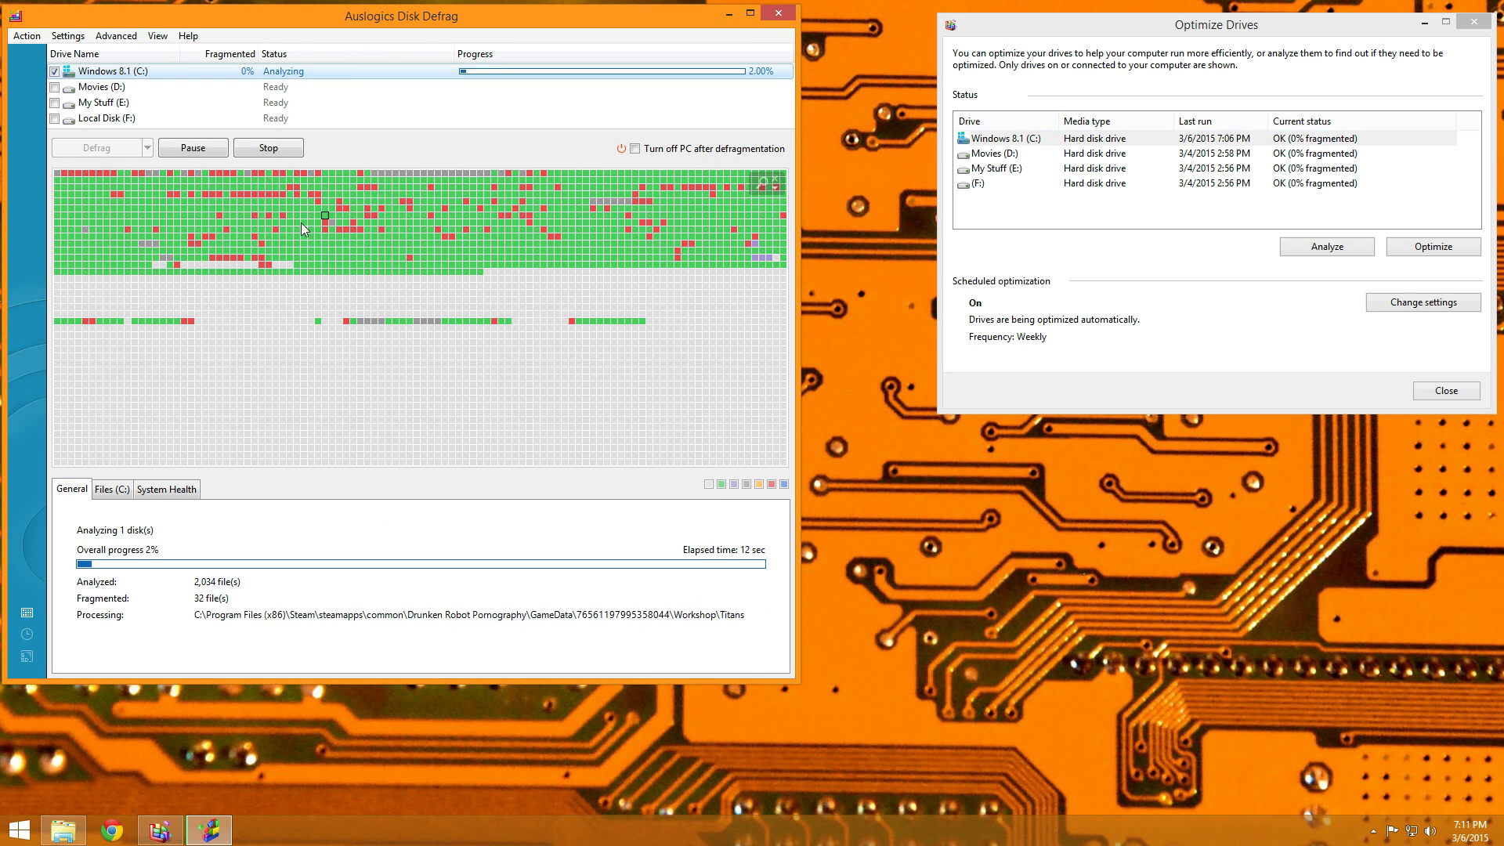
pyautogui.click(516, 303)
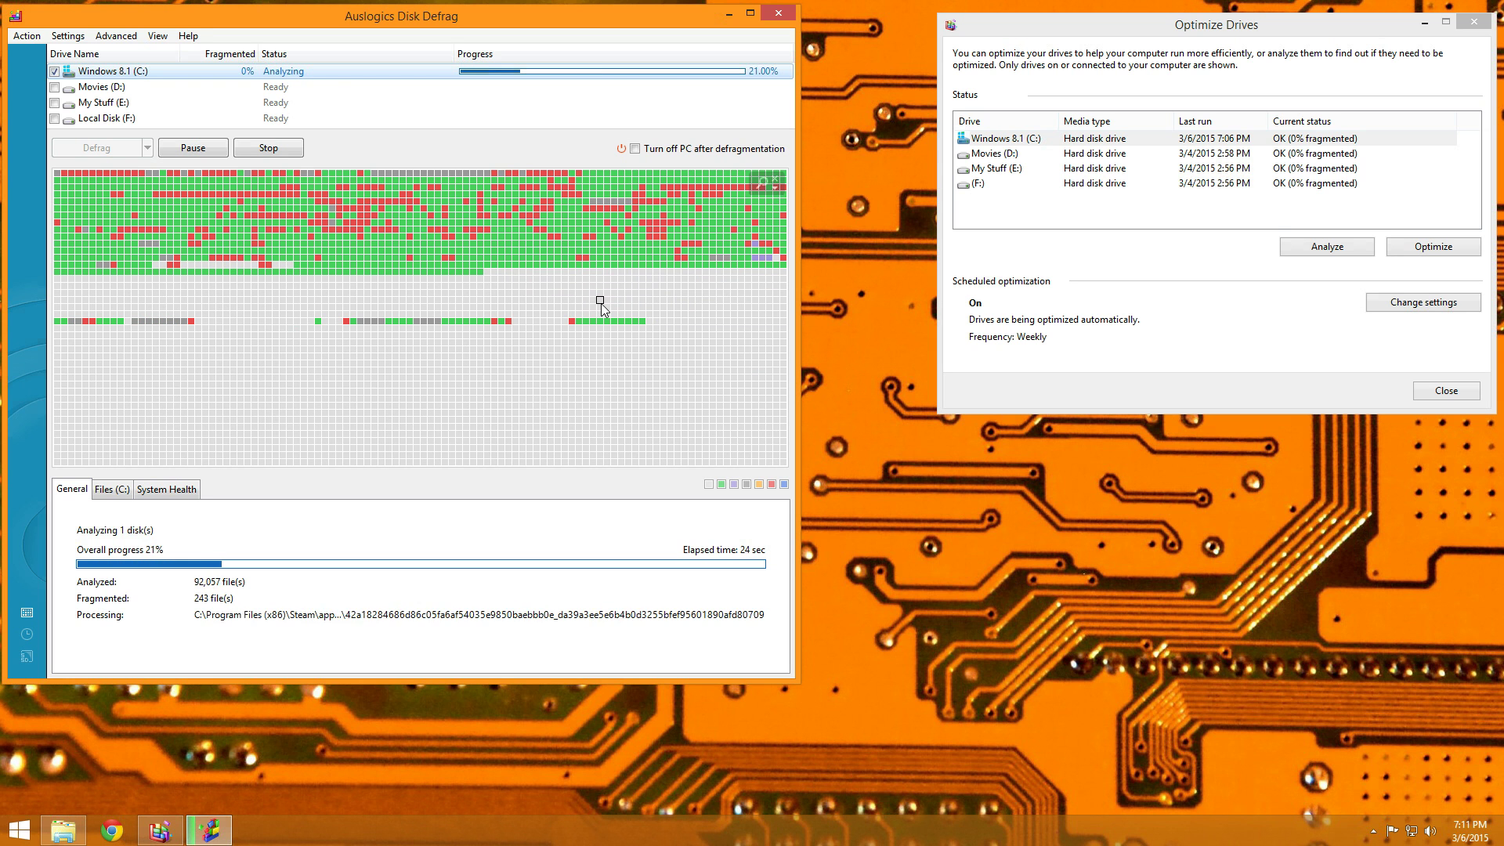
pyautogui.moveTo(602, 305)
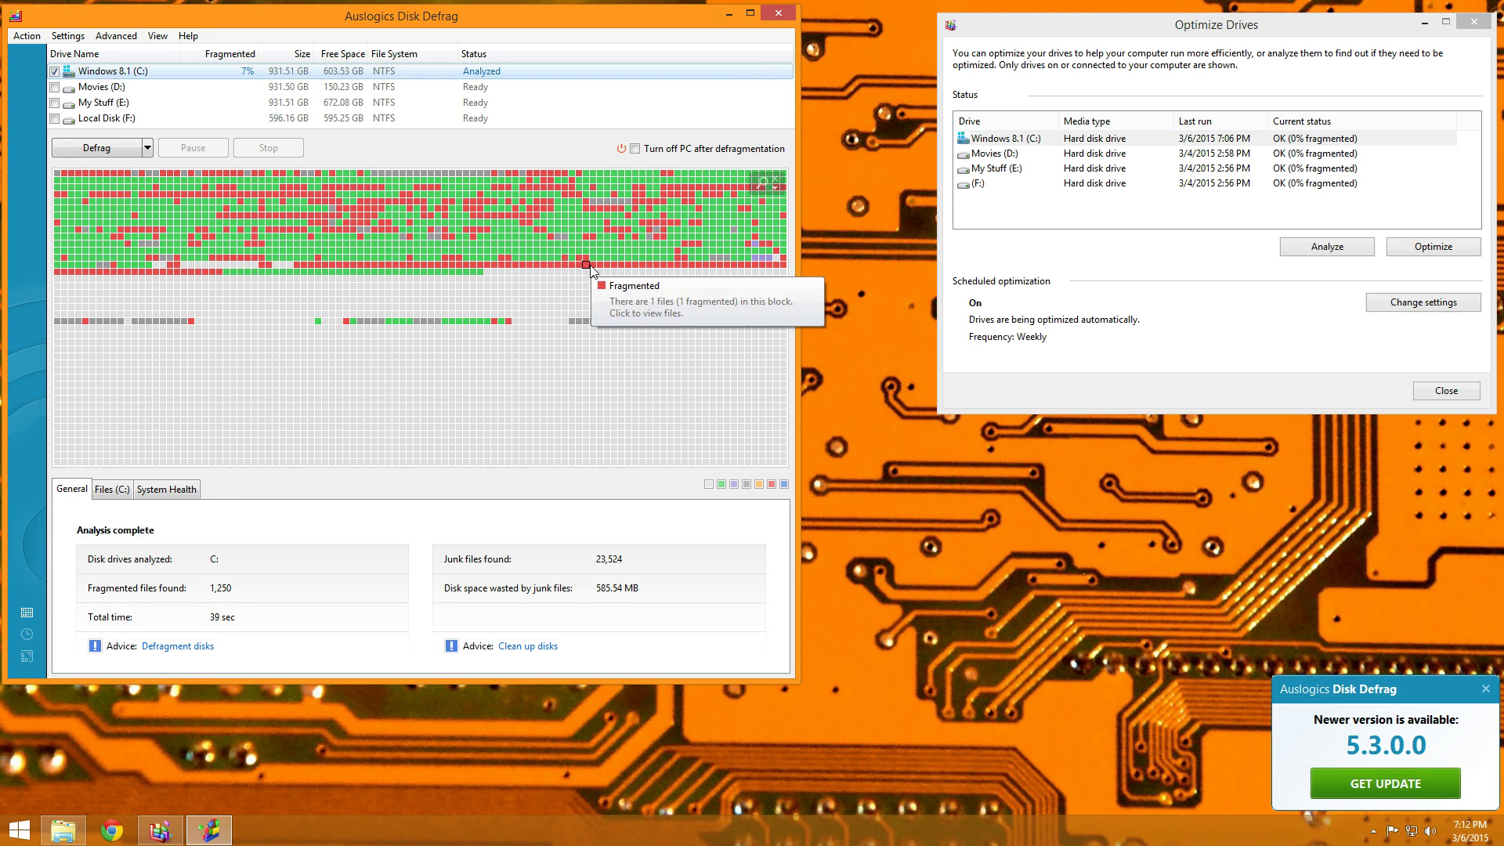
# - Inspect cluster-map blocks to find Gw2.dat in a fragmented block, then open the Defrag modes list
pyautogui.click(607, 266)
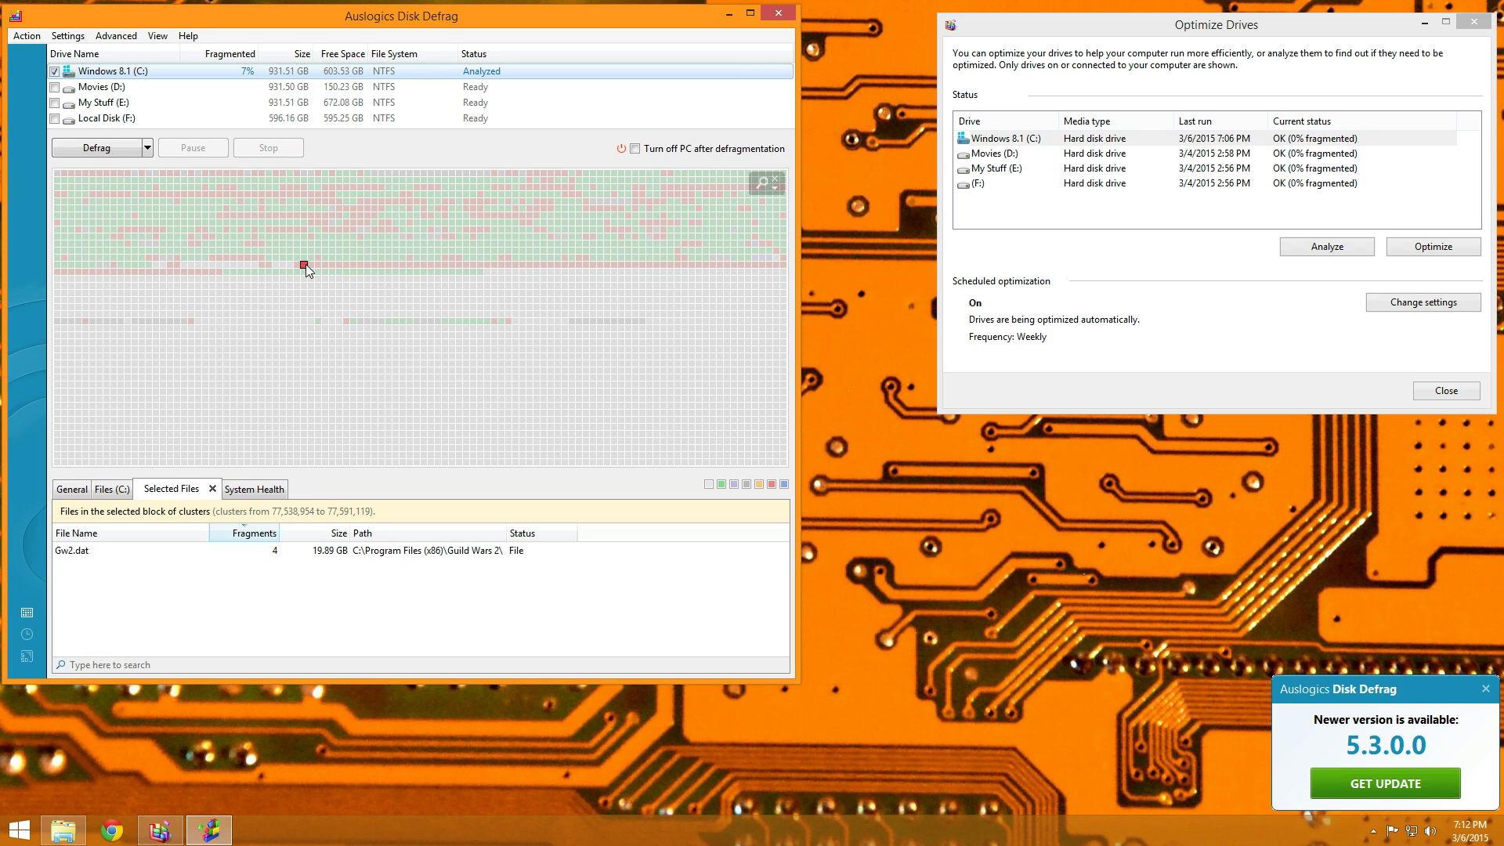
pyautogui.click(212, 273)
pyautogui.click(494, 359)
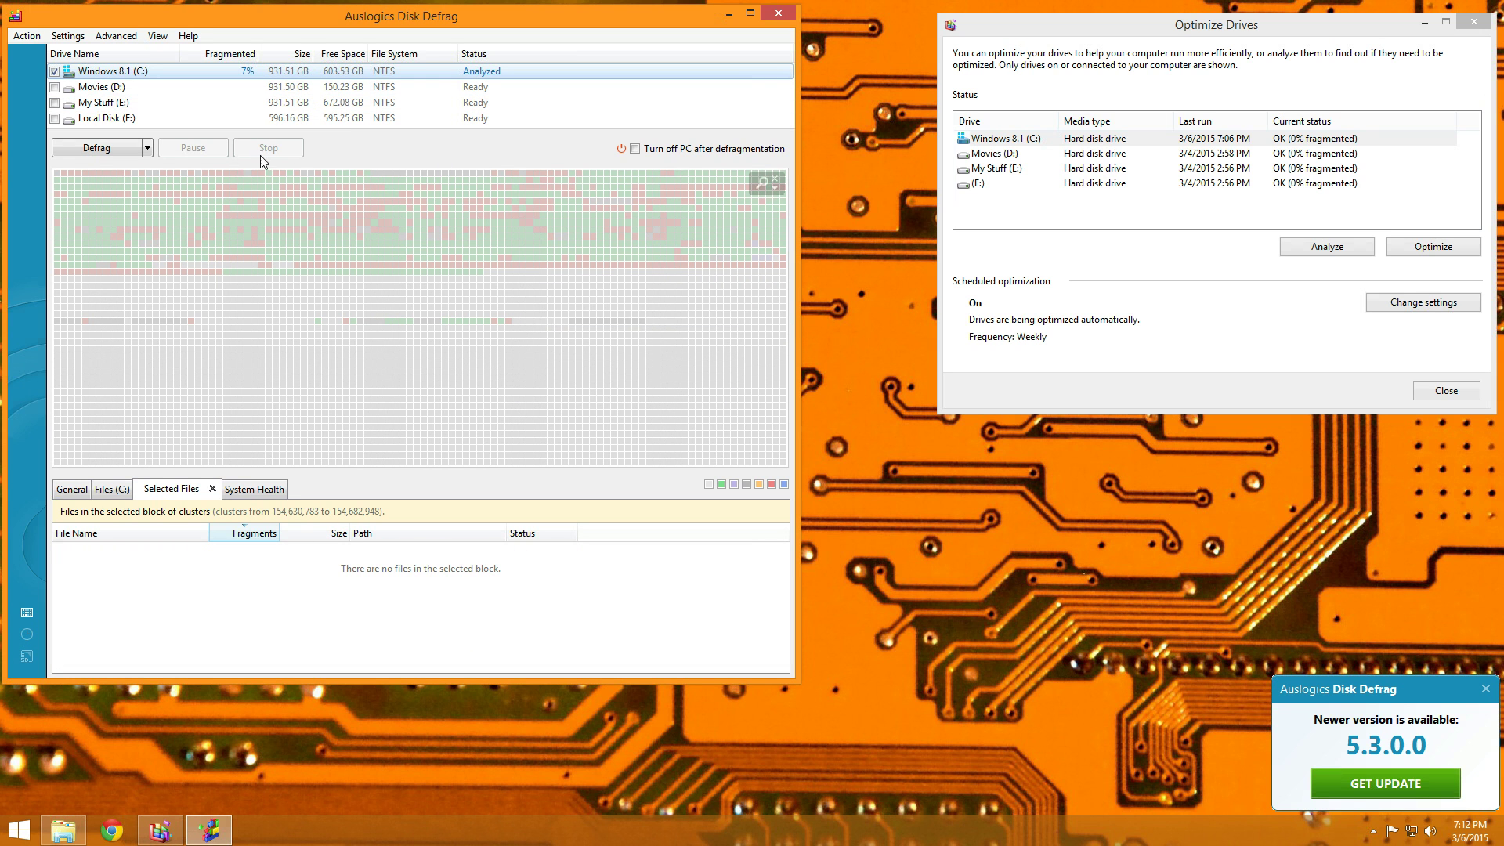
pyautogui.click(71, 489)
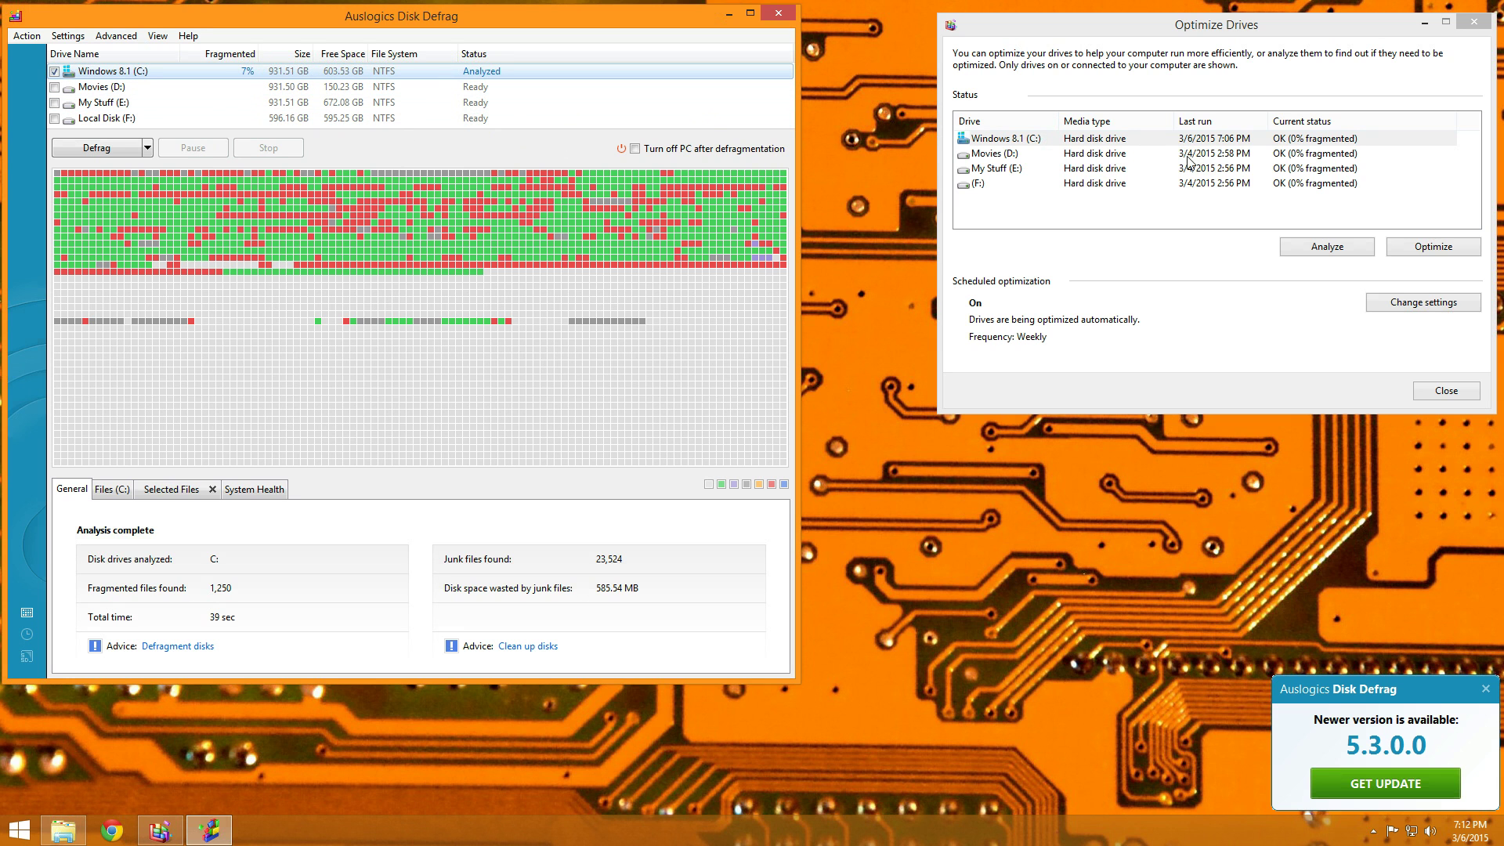
pyautogui.click(376, 264)
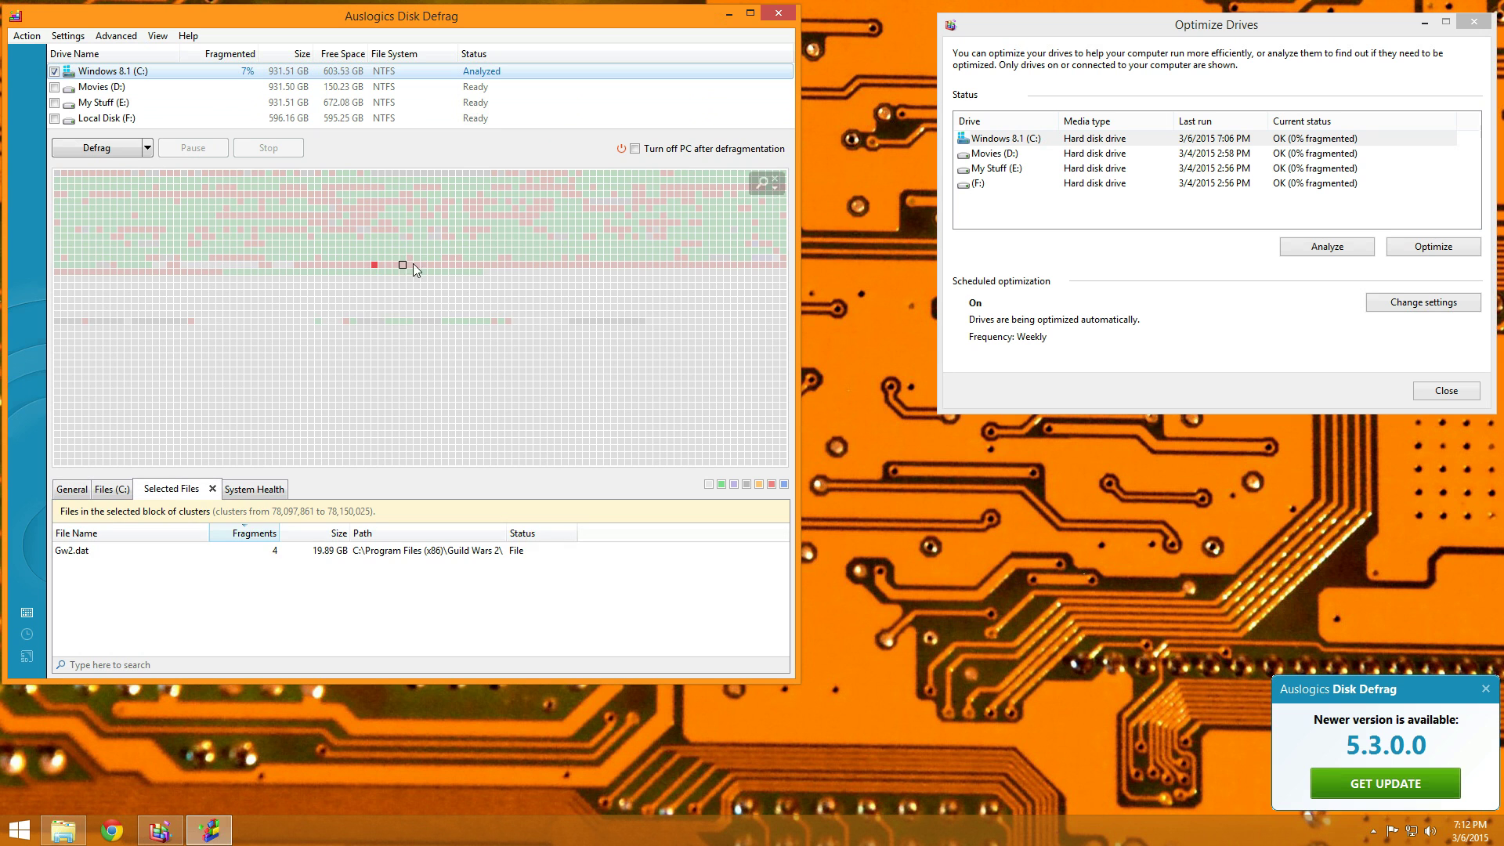
pyautogui.click(78, 497)
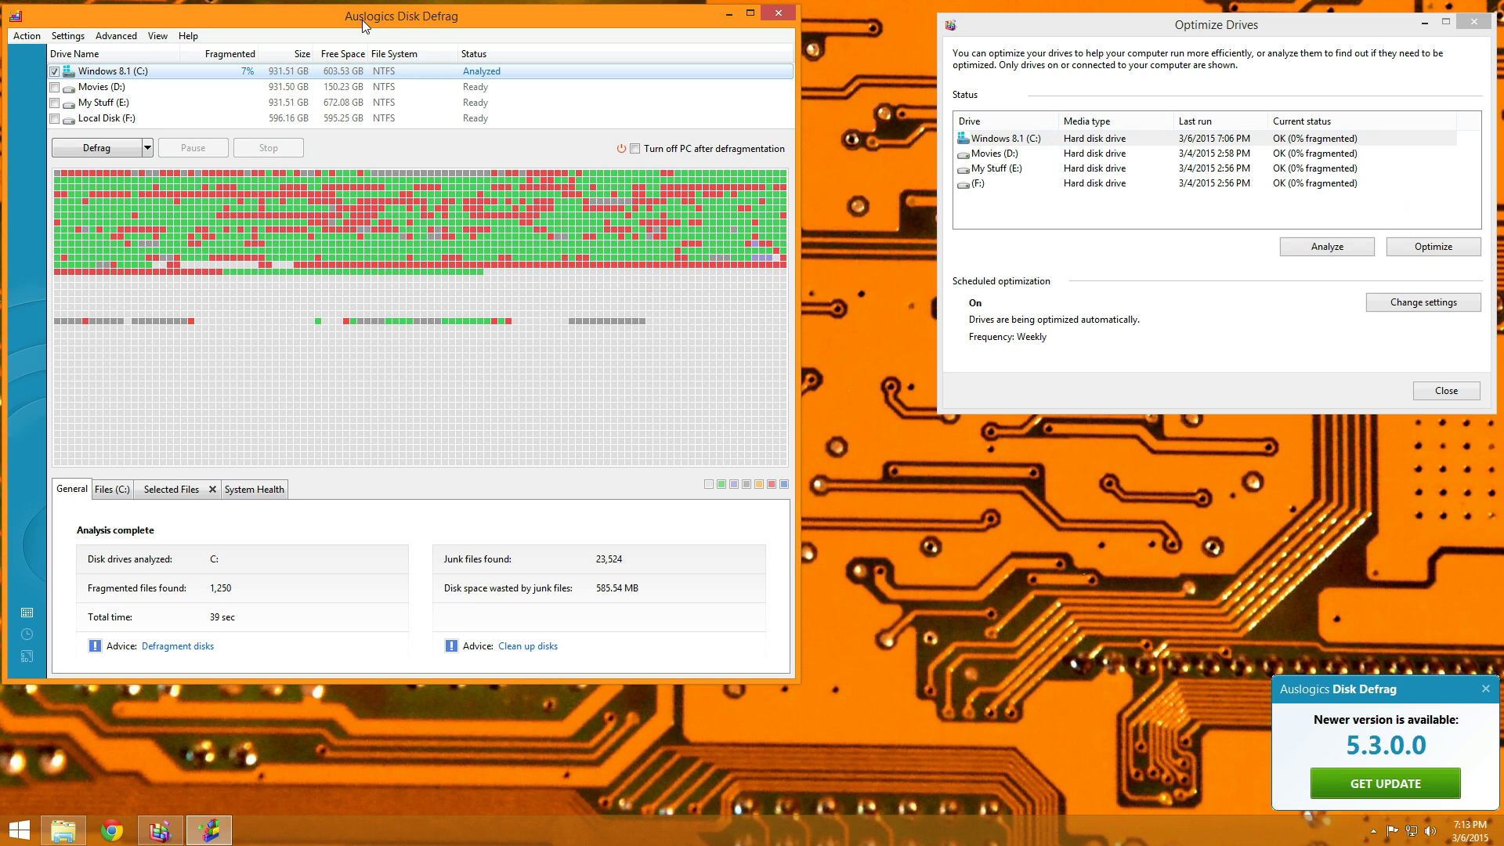
pyautogui.click(148, 150)
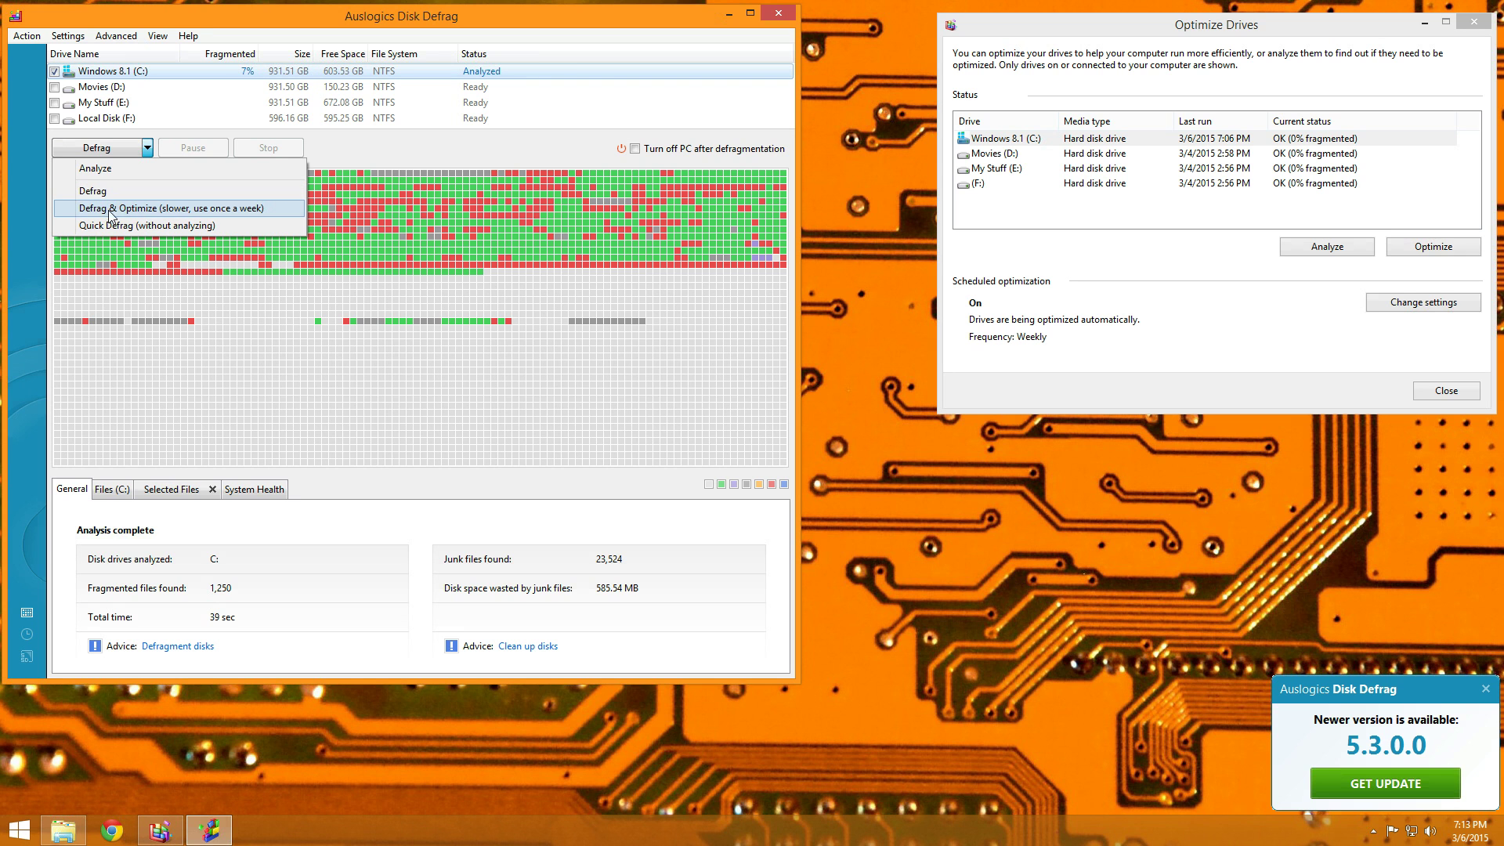
# - Start Defrag & Optimize on Windows 8.1 (C:), now running at about 4%
pyautogui.click(140, 211)
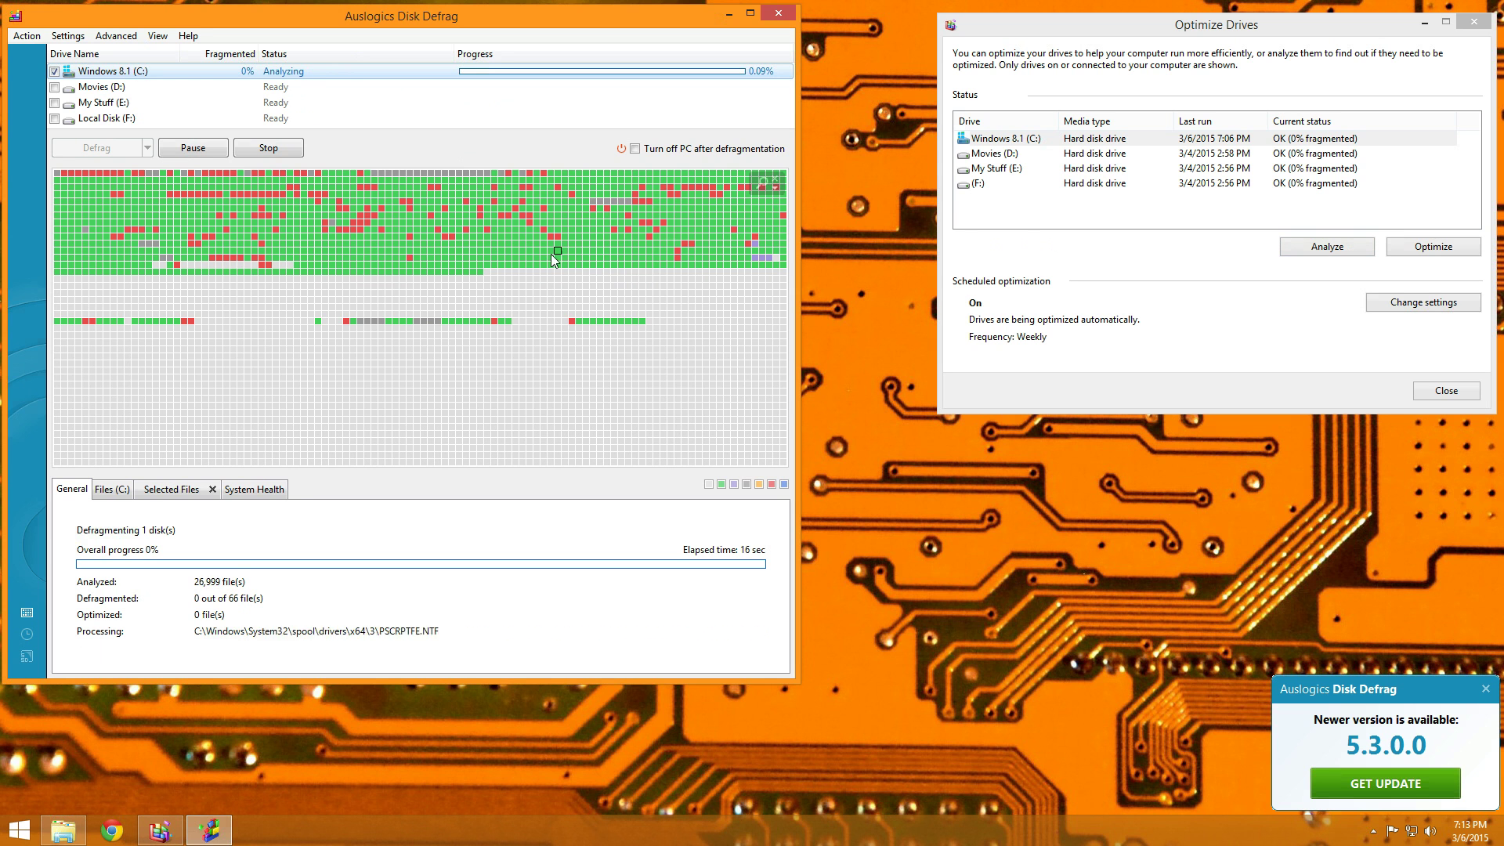
pyautogui.click(1085, 333)
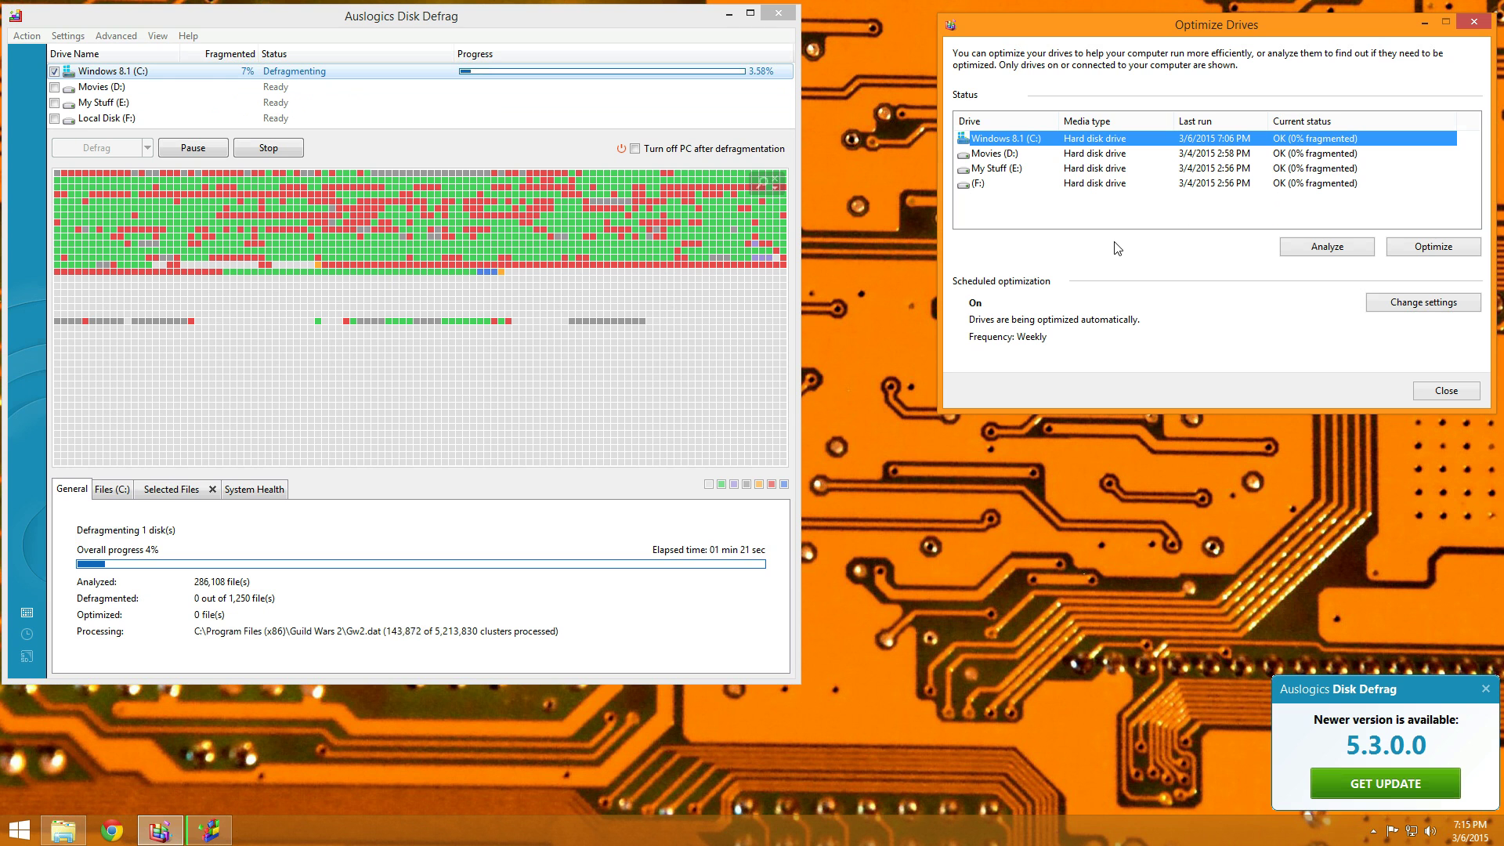
# - Reposition the Optimize Drives window beside Disk Defrag as C: reaches 5%, then open My Computer
pyautogui.moveTo(1206, 33); pyautogui.dragTo(1084, 28)
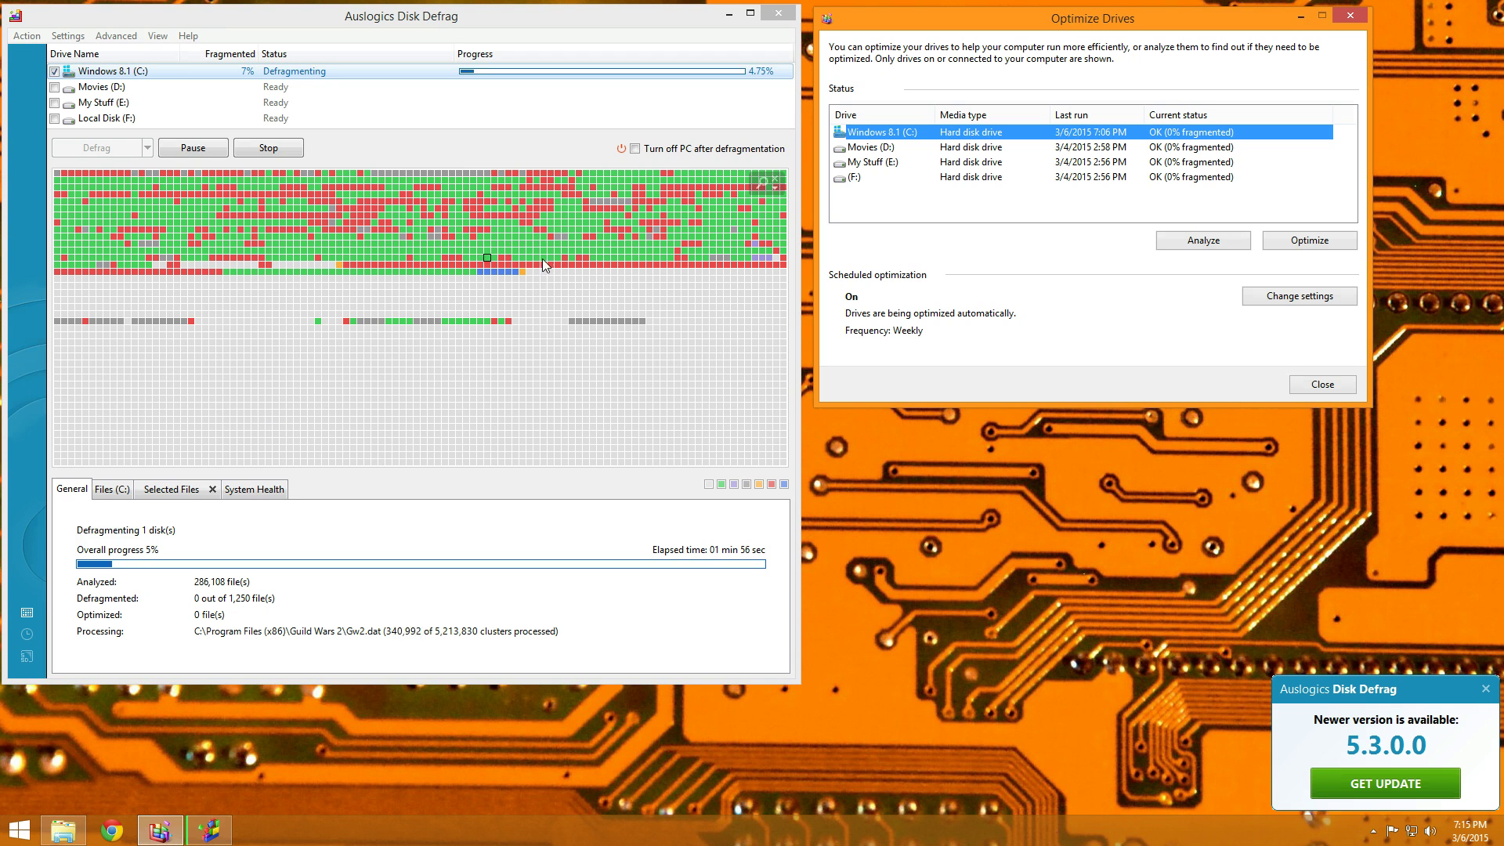
pyautogui.moveTo(513, 313)
pyautogui.moveTo(1095, 21); pyautogui.dragTo(1142, 48)
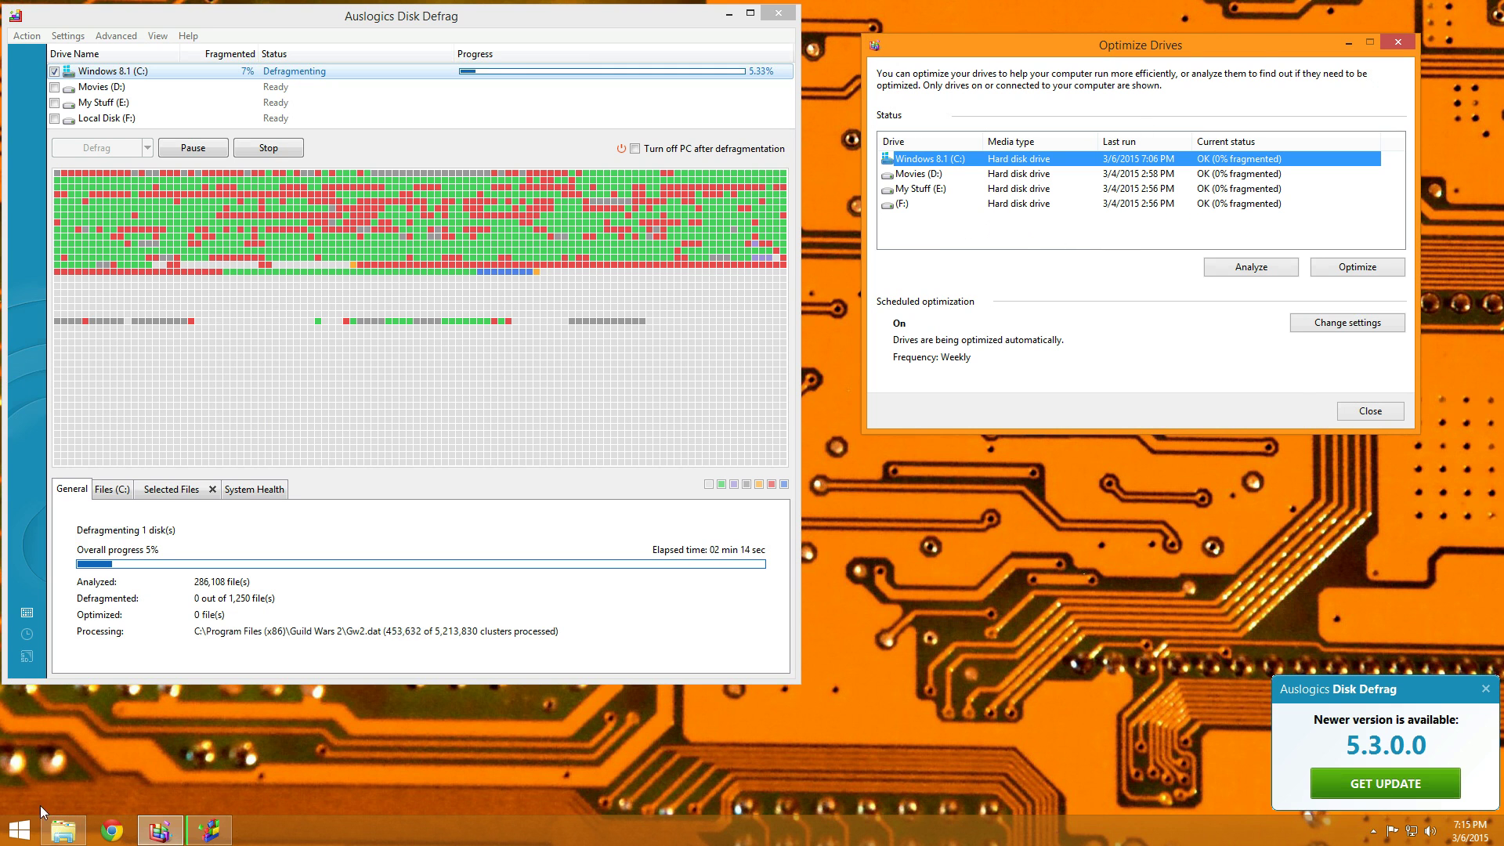
pyautogui.click(63, 831)
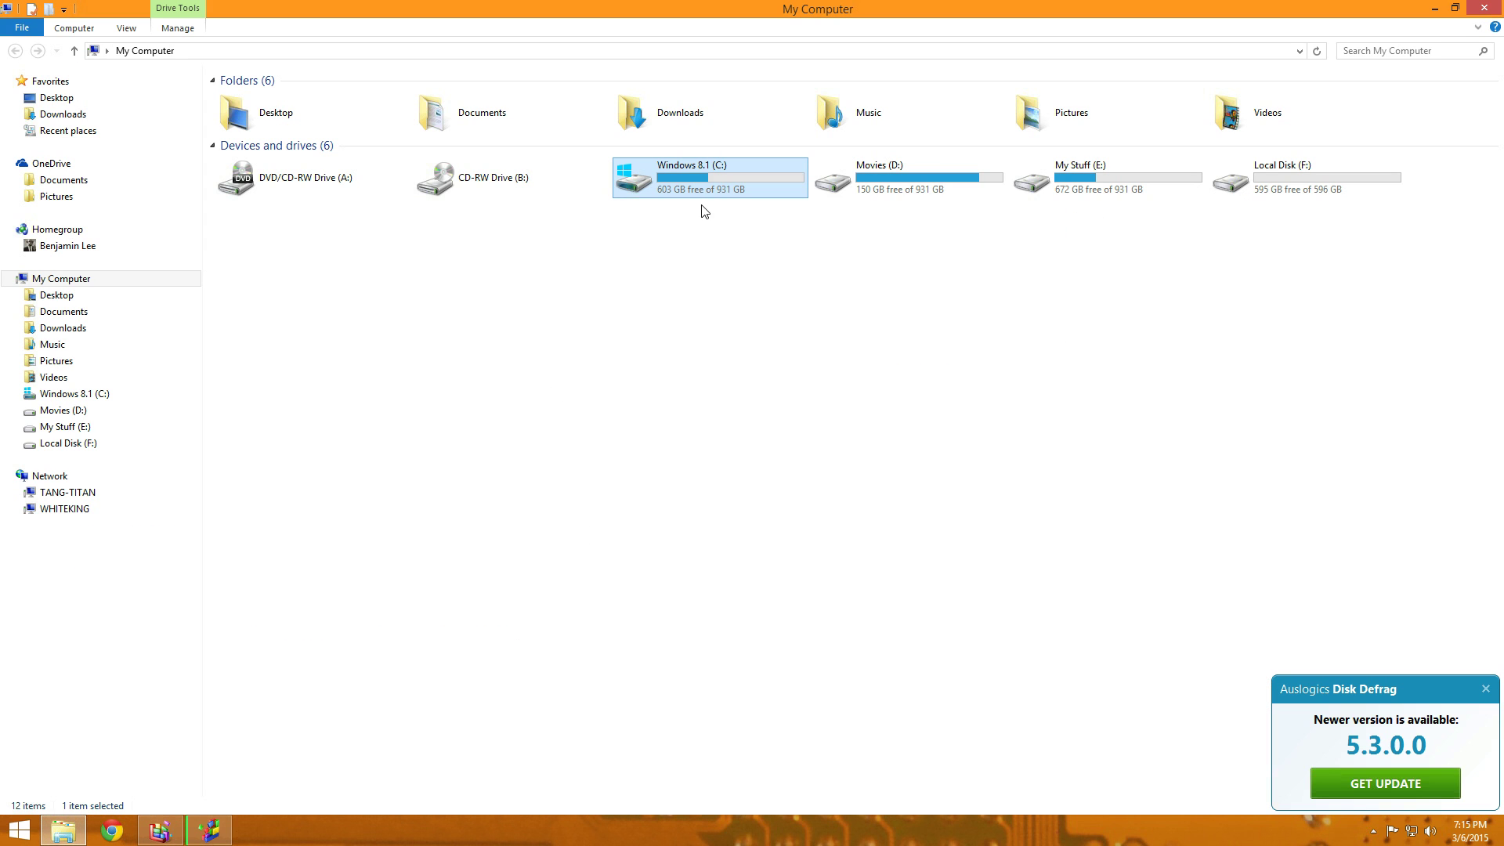
pyautogui.rightClick(722, 191)
pyautogui.click(761, 463)
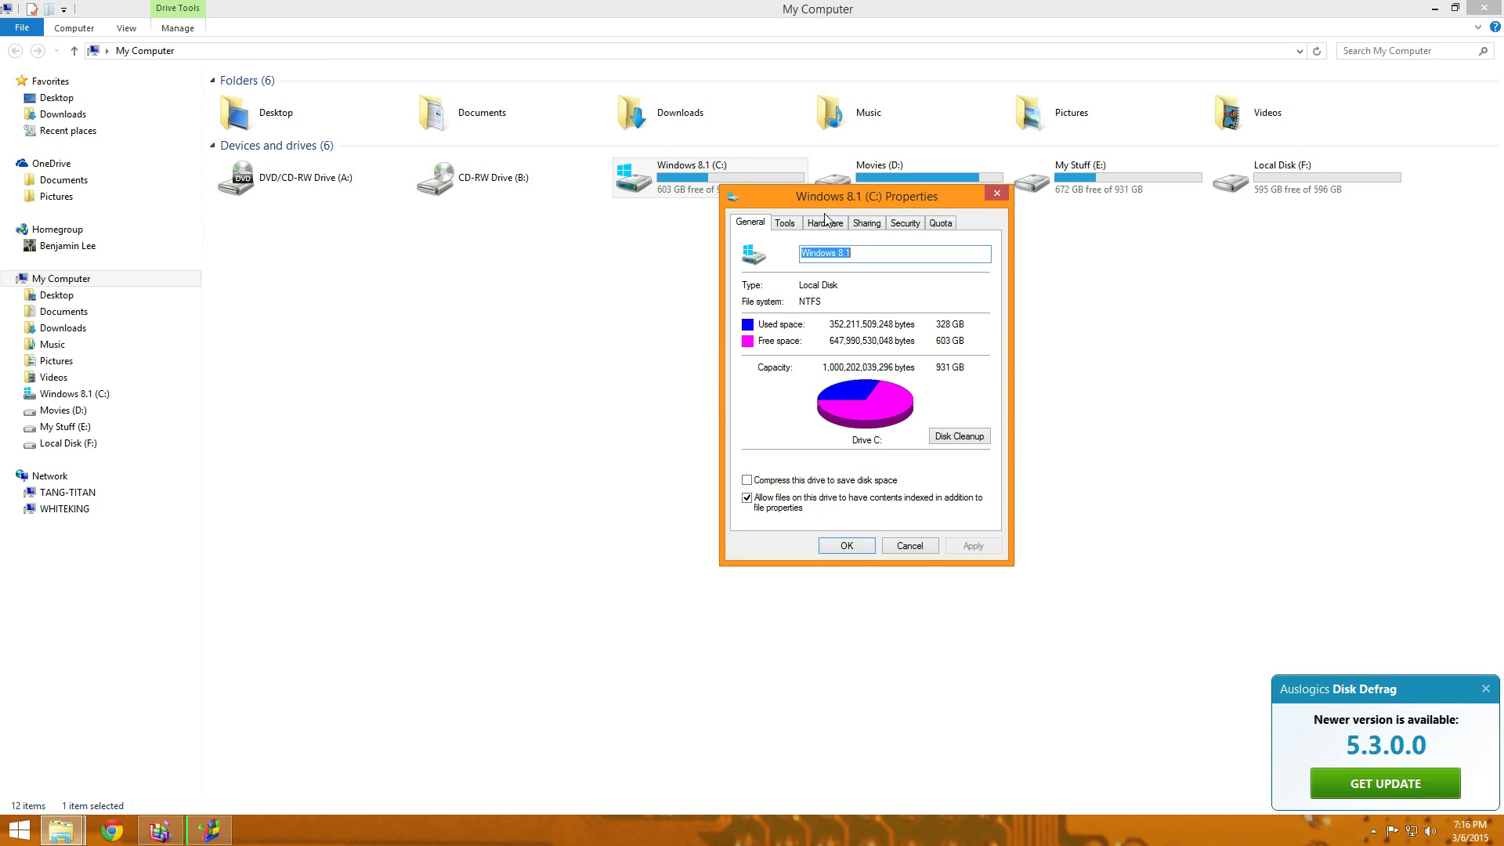
pyautogui.click(784, 224)
pyautogui.click(965, 375)
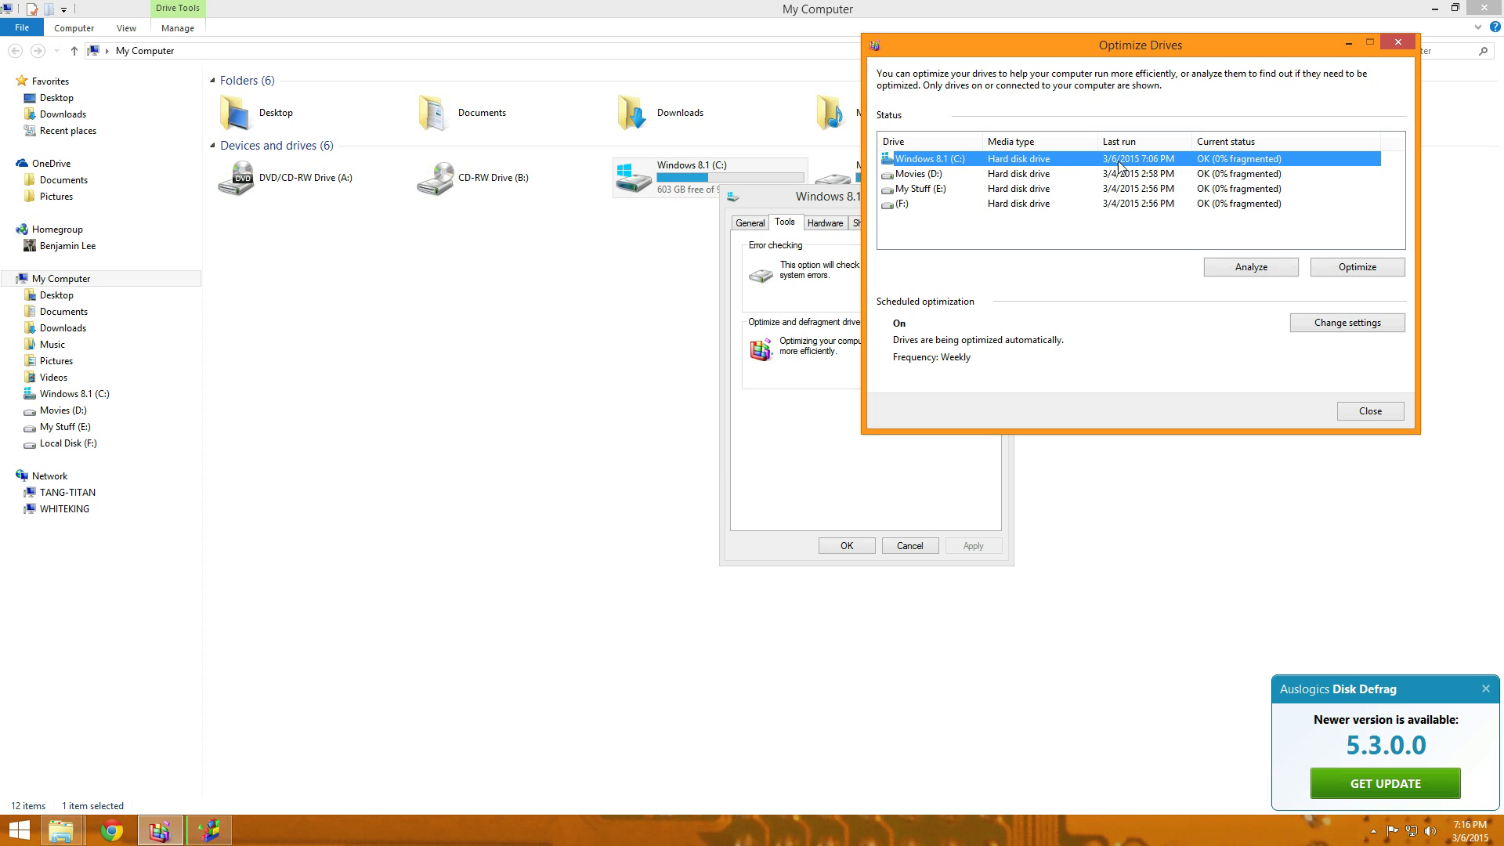
pyautogui.click(1370, 412)
pyautogui.click(908, 544)
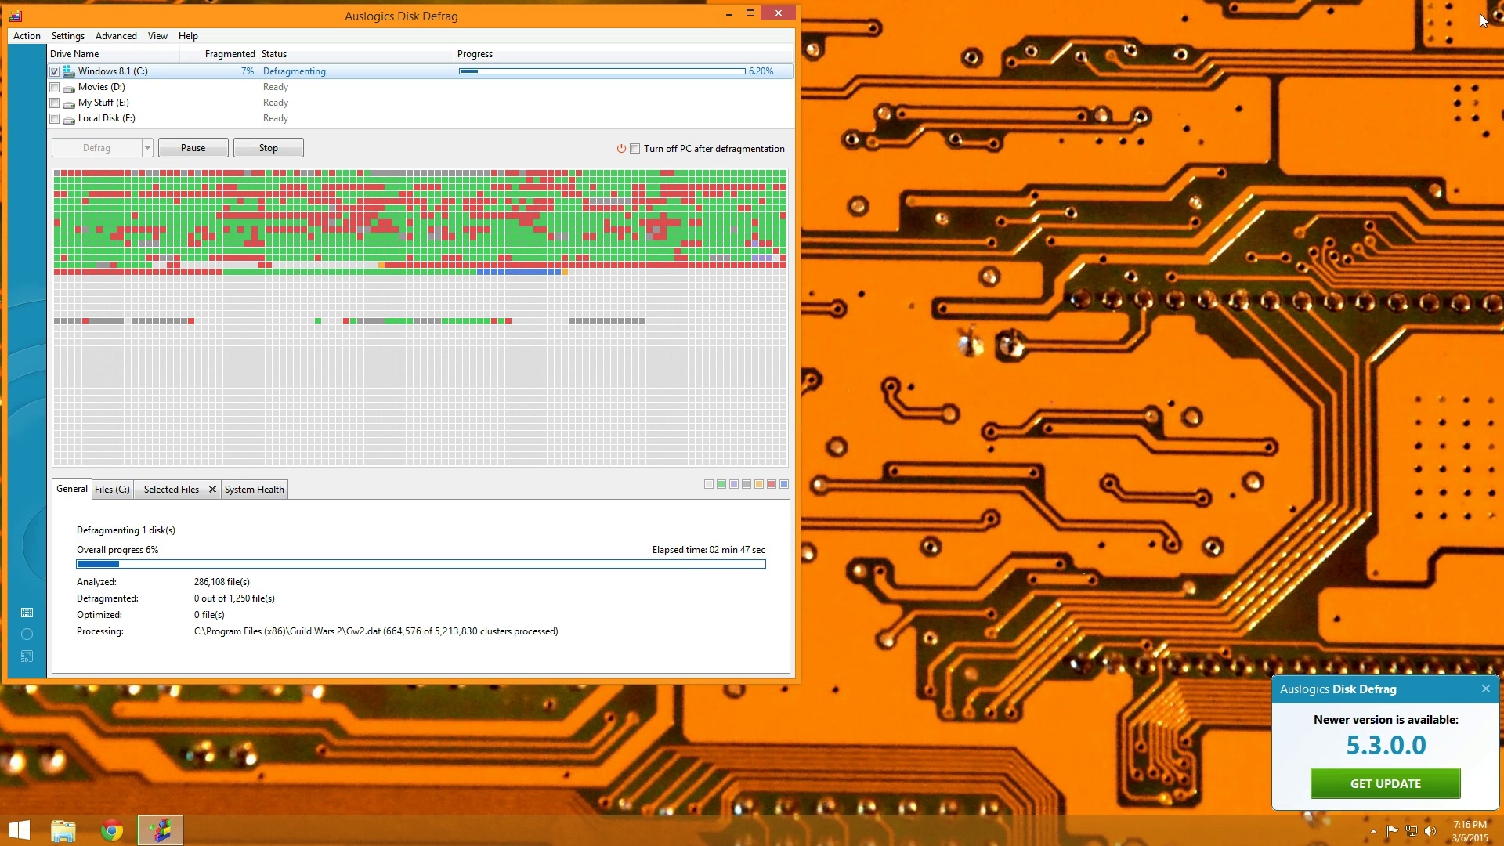
# - Close My Computer, read fragmentation info on several cluster map blocks, then reopen My Computer
pyautogui.click(1484, 8)
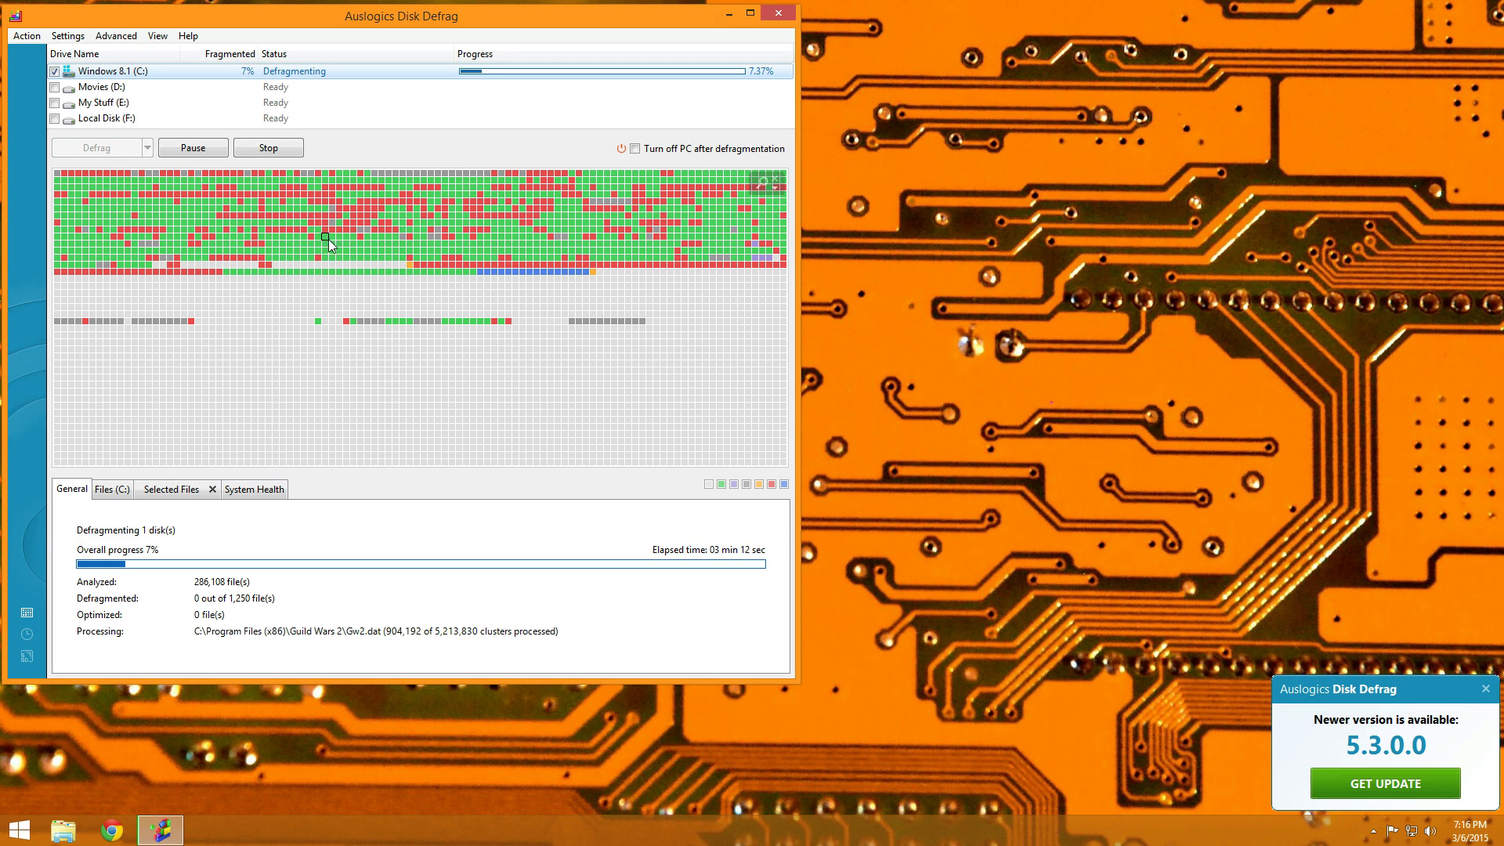
pyautogui.moveTo(339, 245)
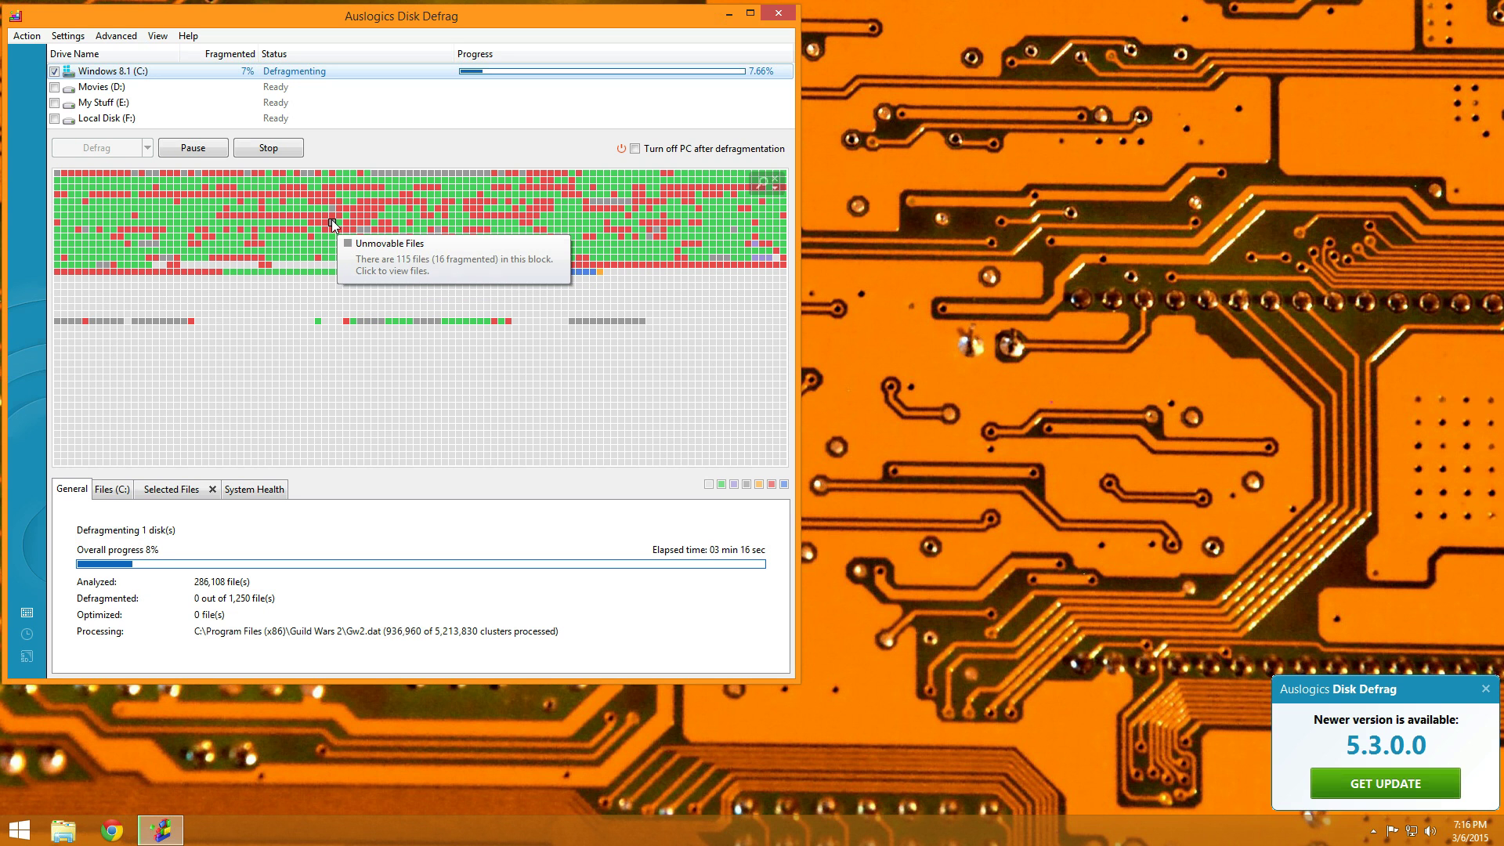
pyautogui.moveTo(403, 236)
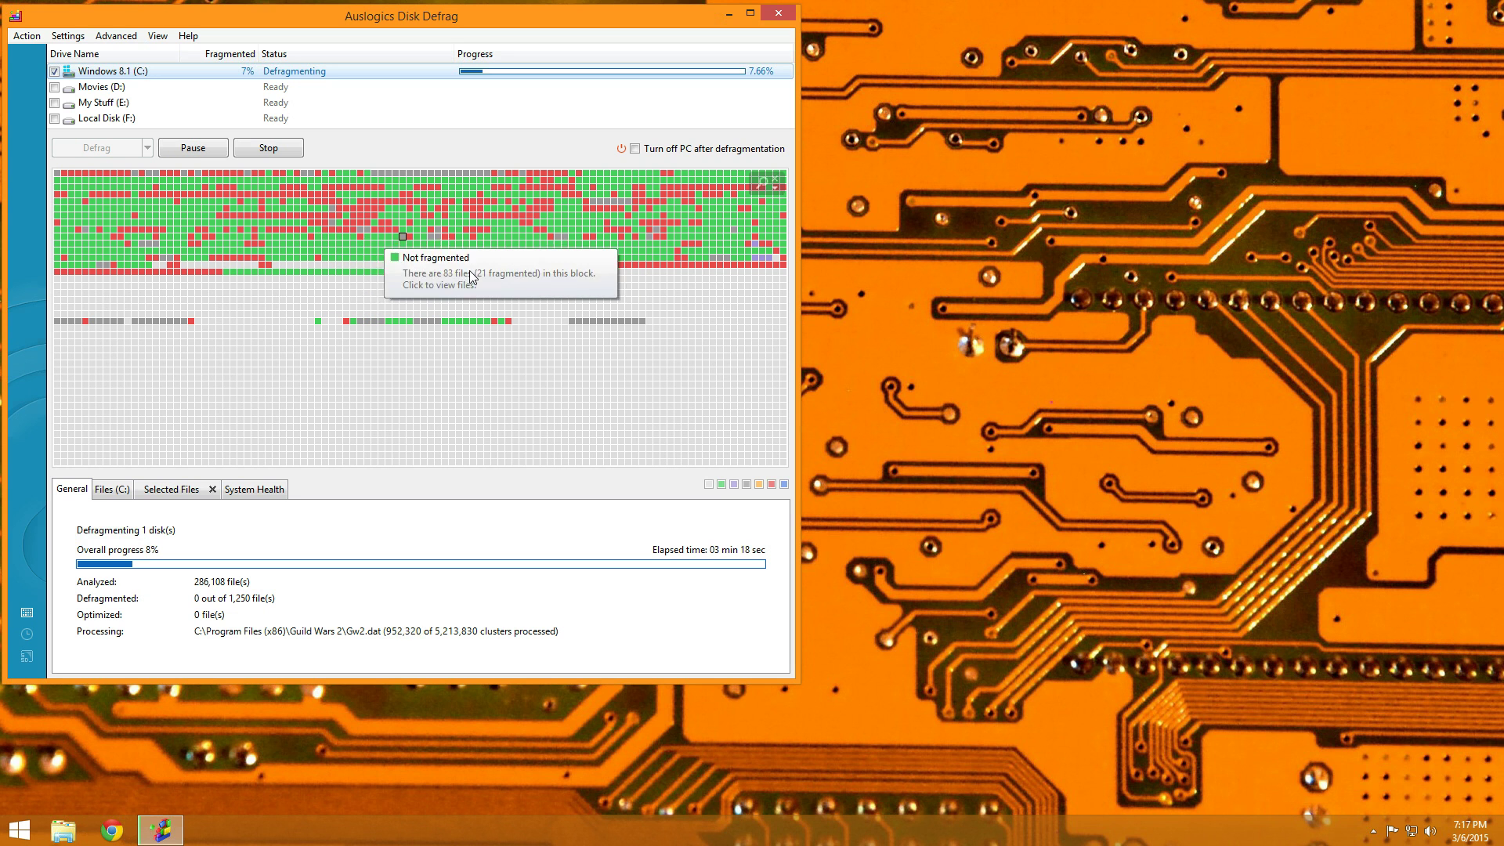
pyautogui.moveTo(460, 271)
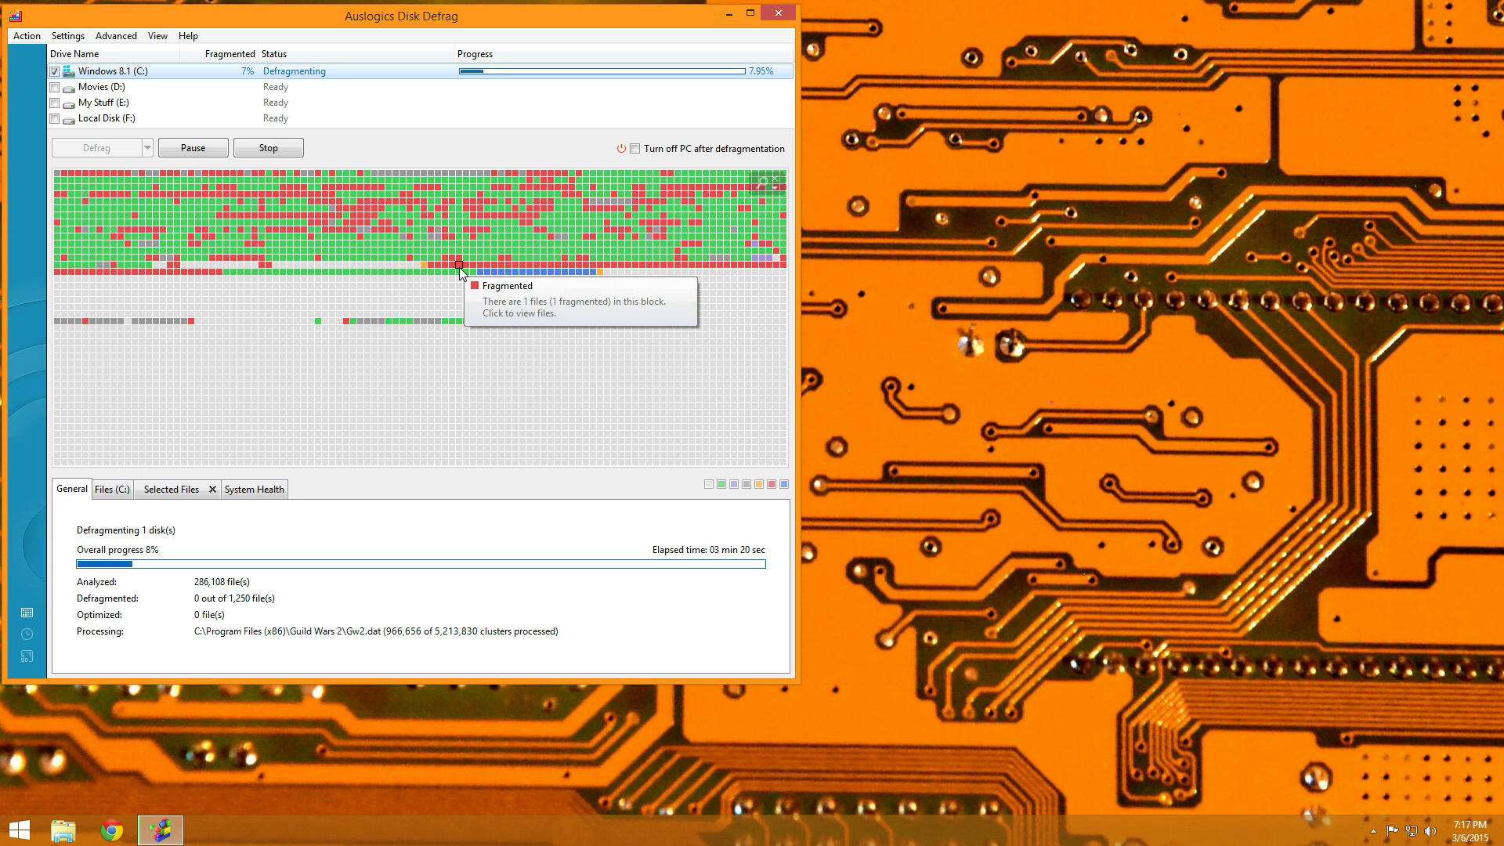
pyautogui.moveTo(554, 376)
pyautogui.moveTo(633, 233)
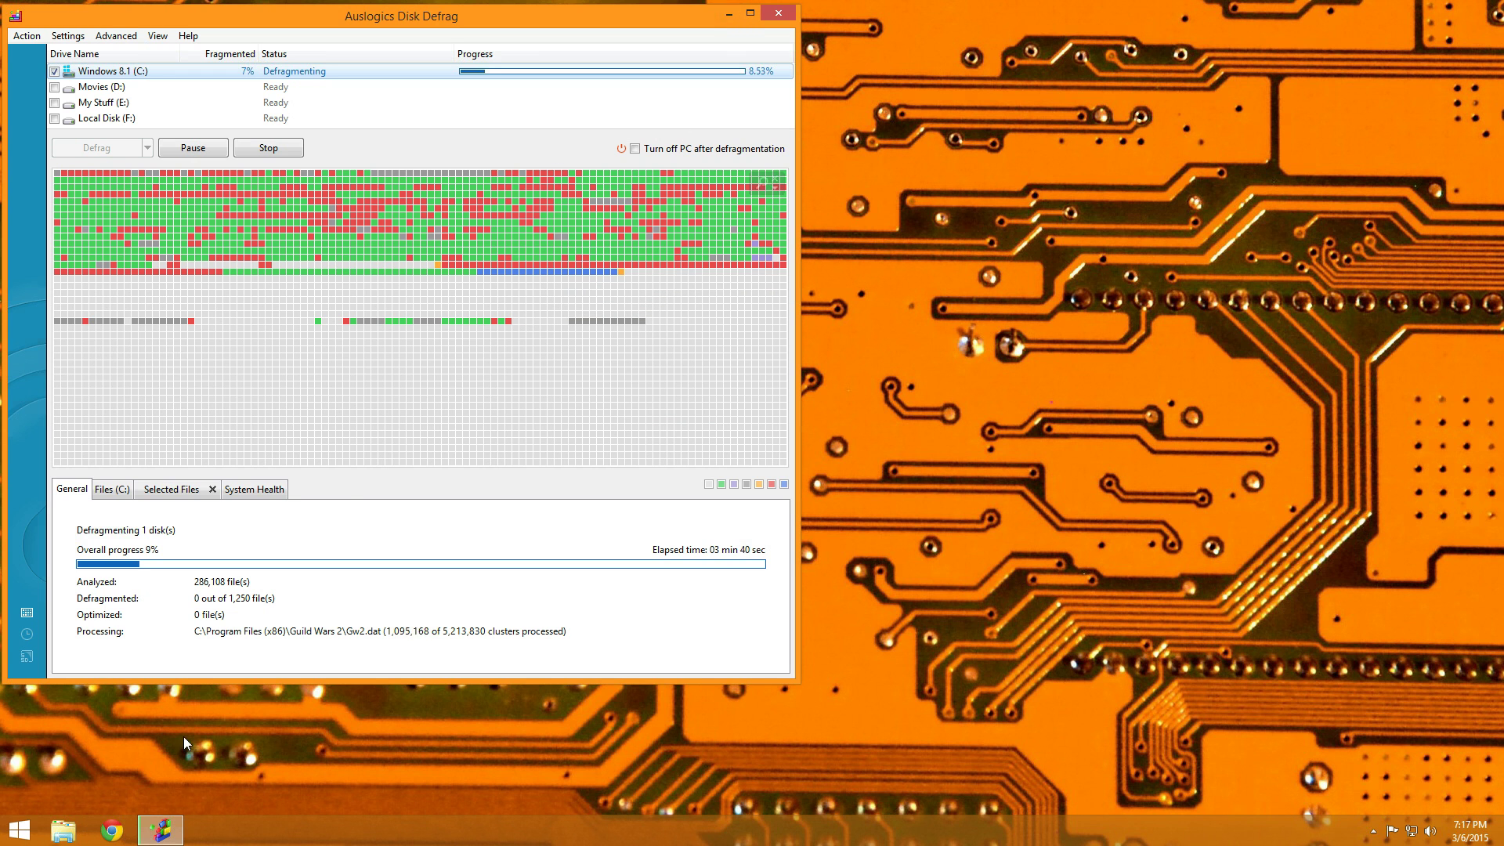
pyautogui.click(64, 829)
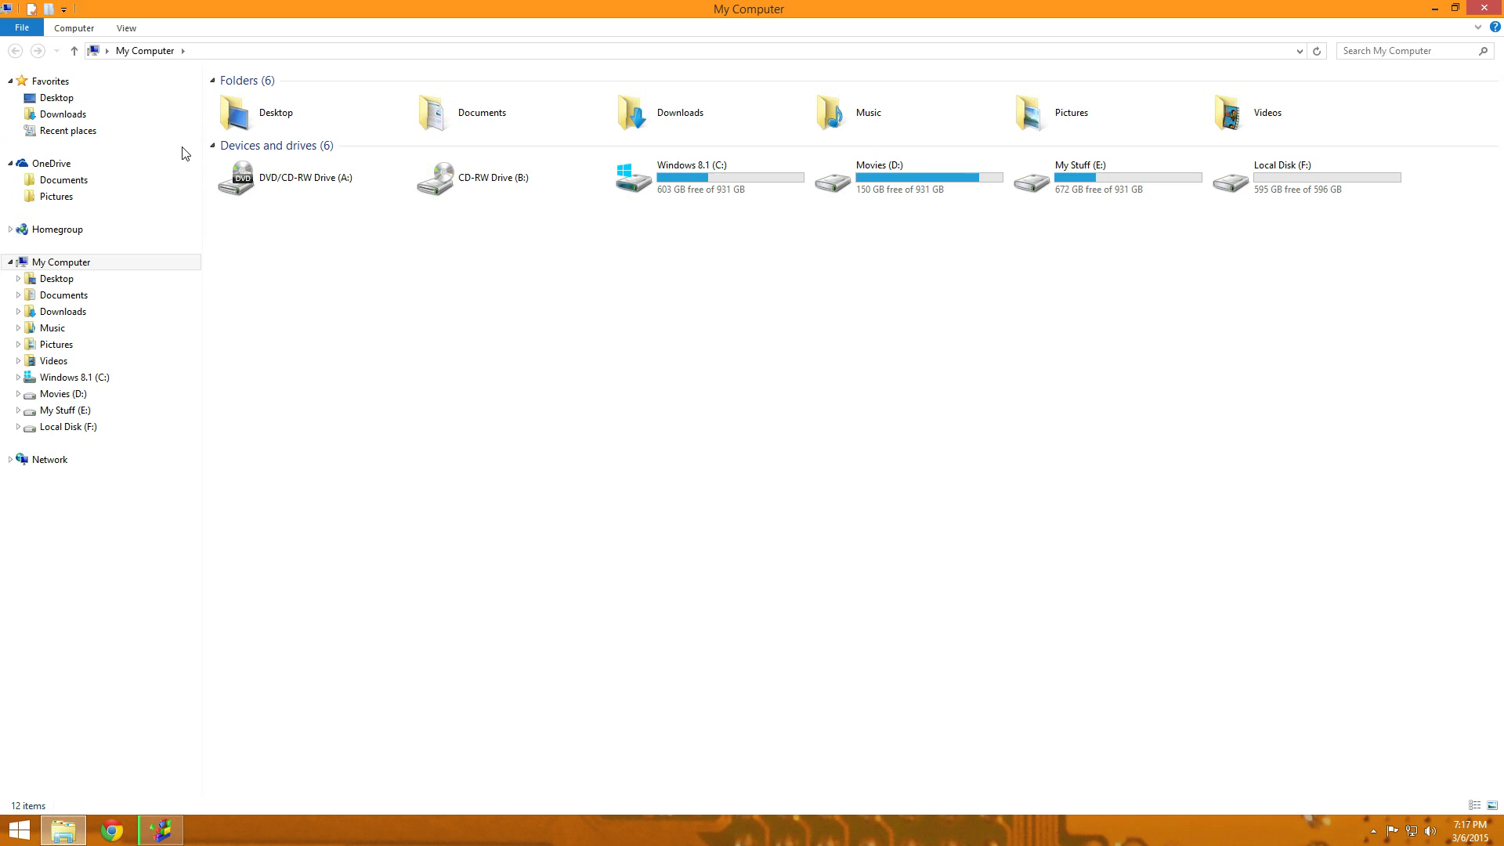
pyautogui.click(67, 100)
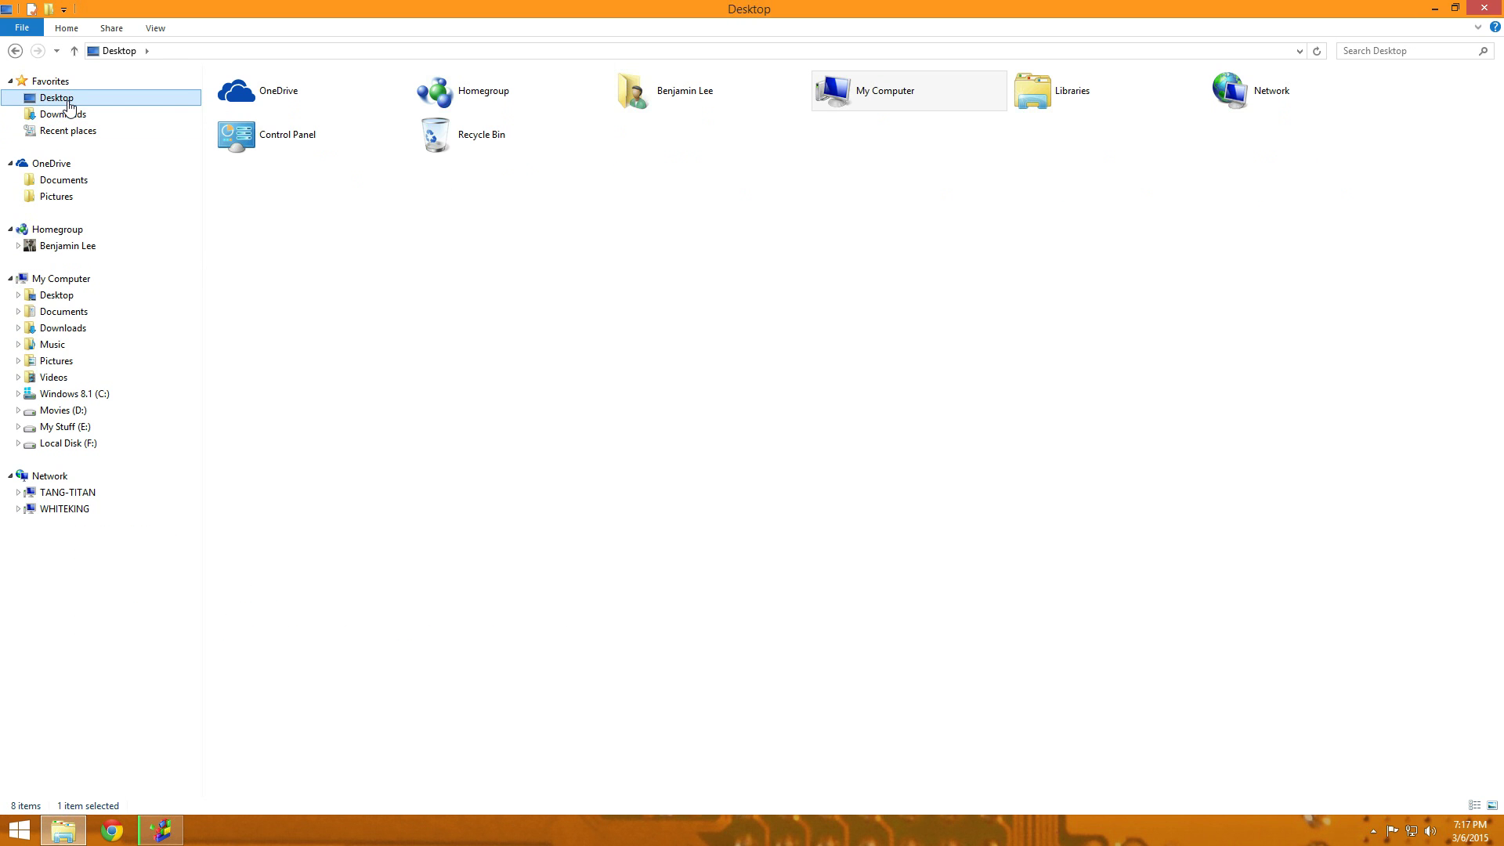
pyautogui.rightClick(430, 149)
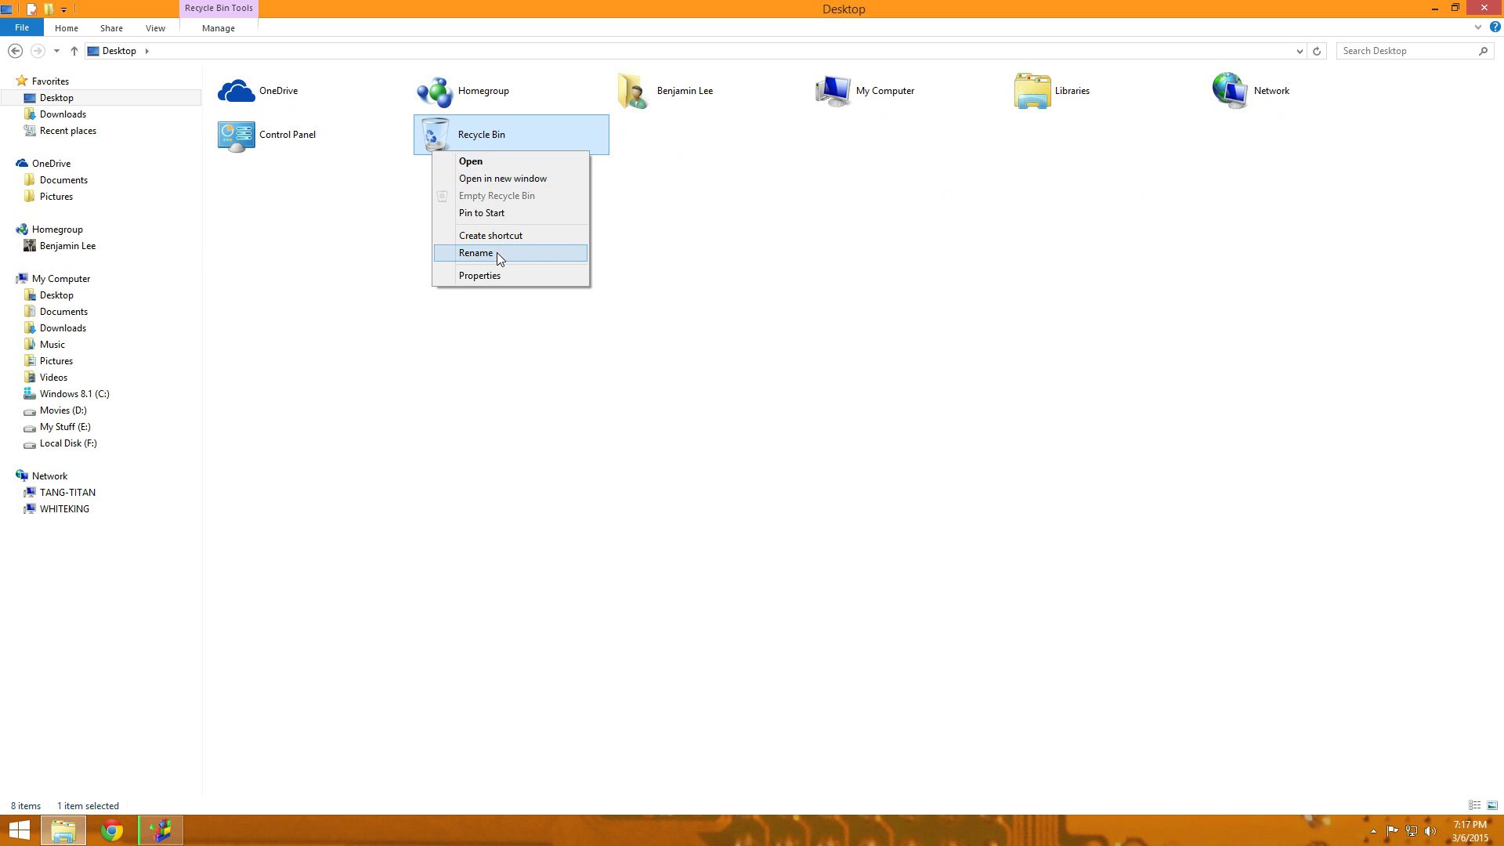
pyautogui.click(375, 268)
pyautogui.doubleClick(444, 132)
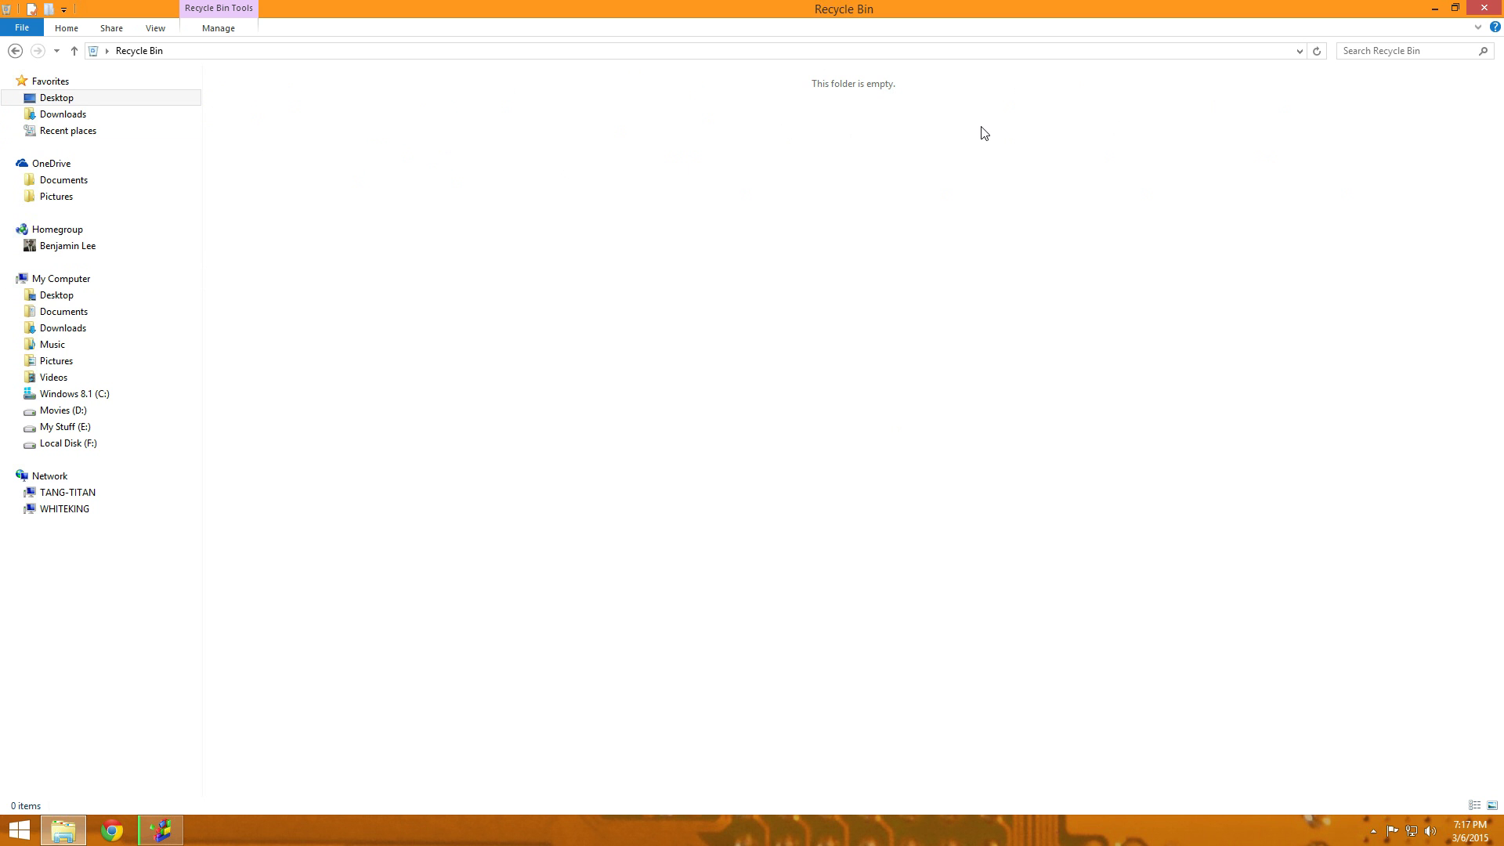
pyautogui.click(1485, 8)
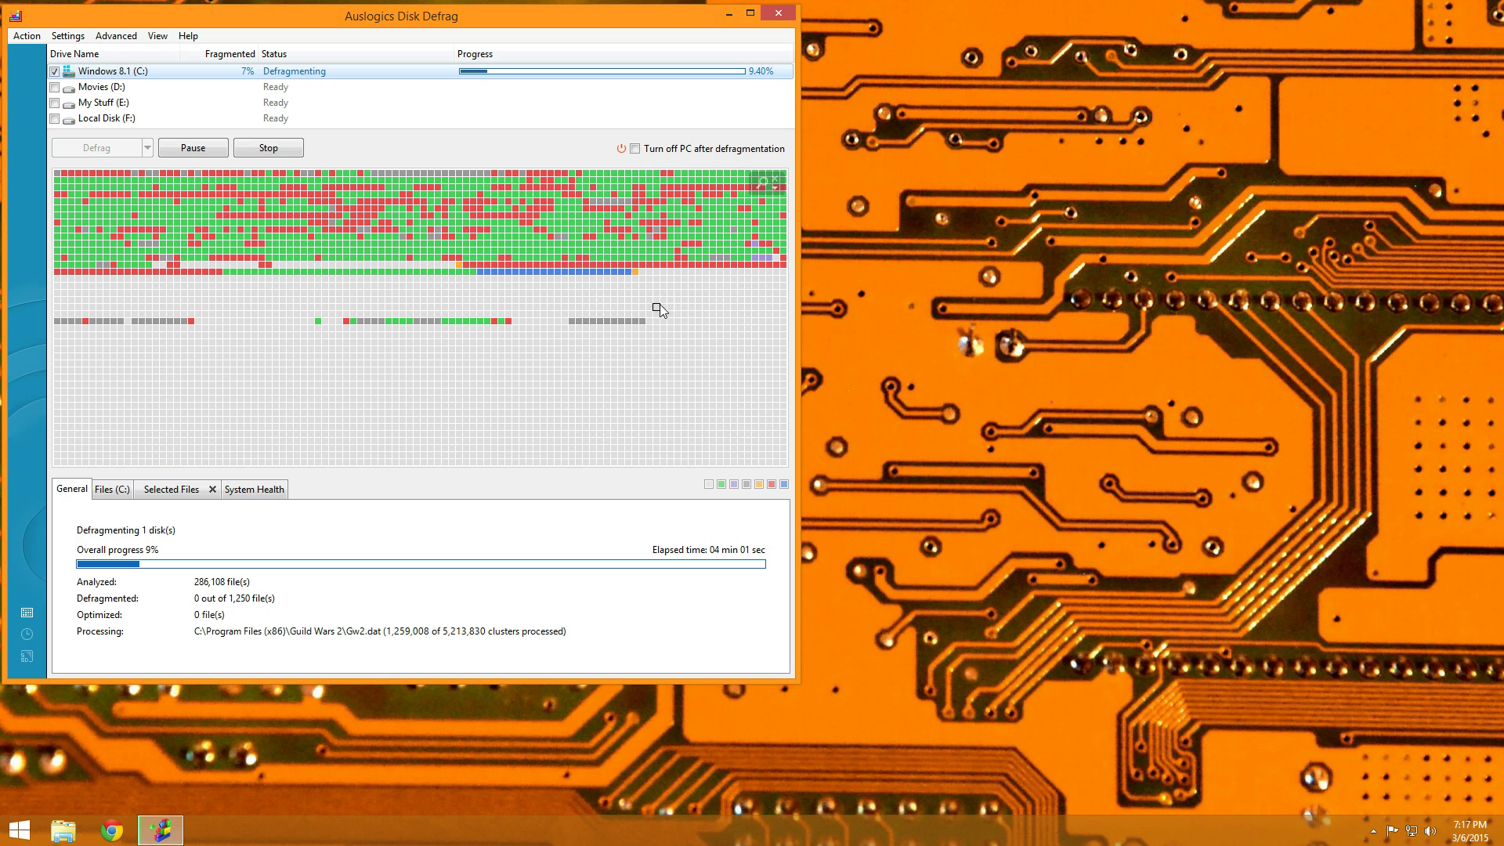
# - Check two cluster map blocks, then move the Disk Defrag window toward the screen centre
pyautogui.moveTo(719, 233)
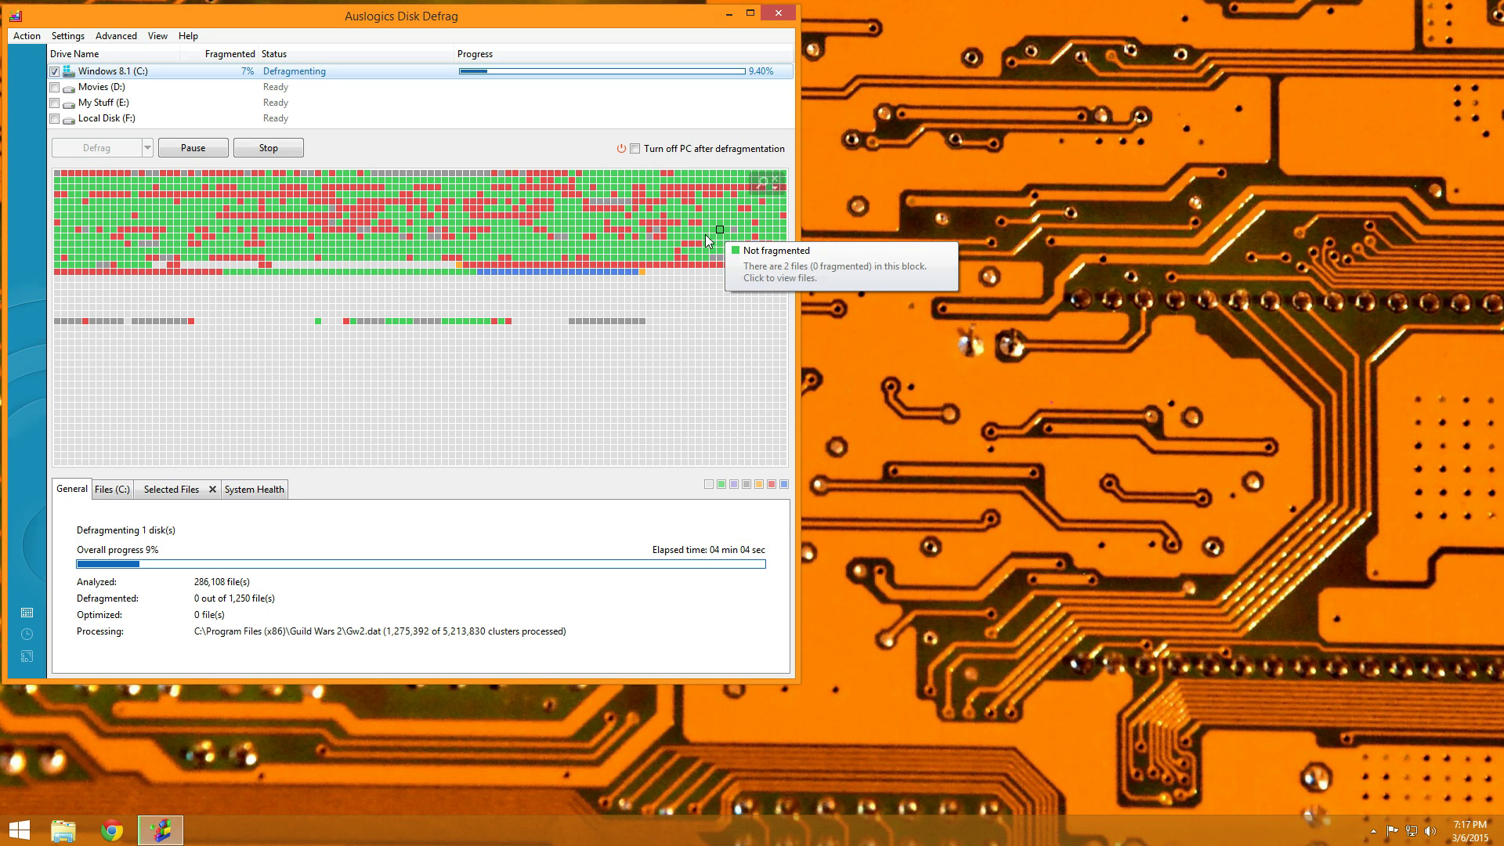
pyautogui.moveTo(473, 295)
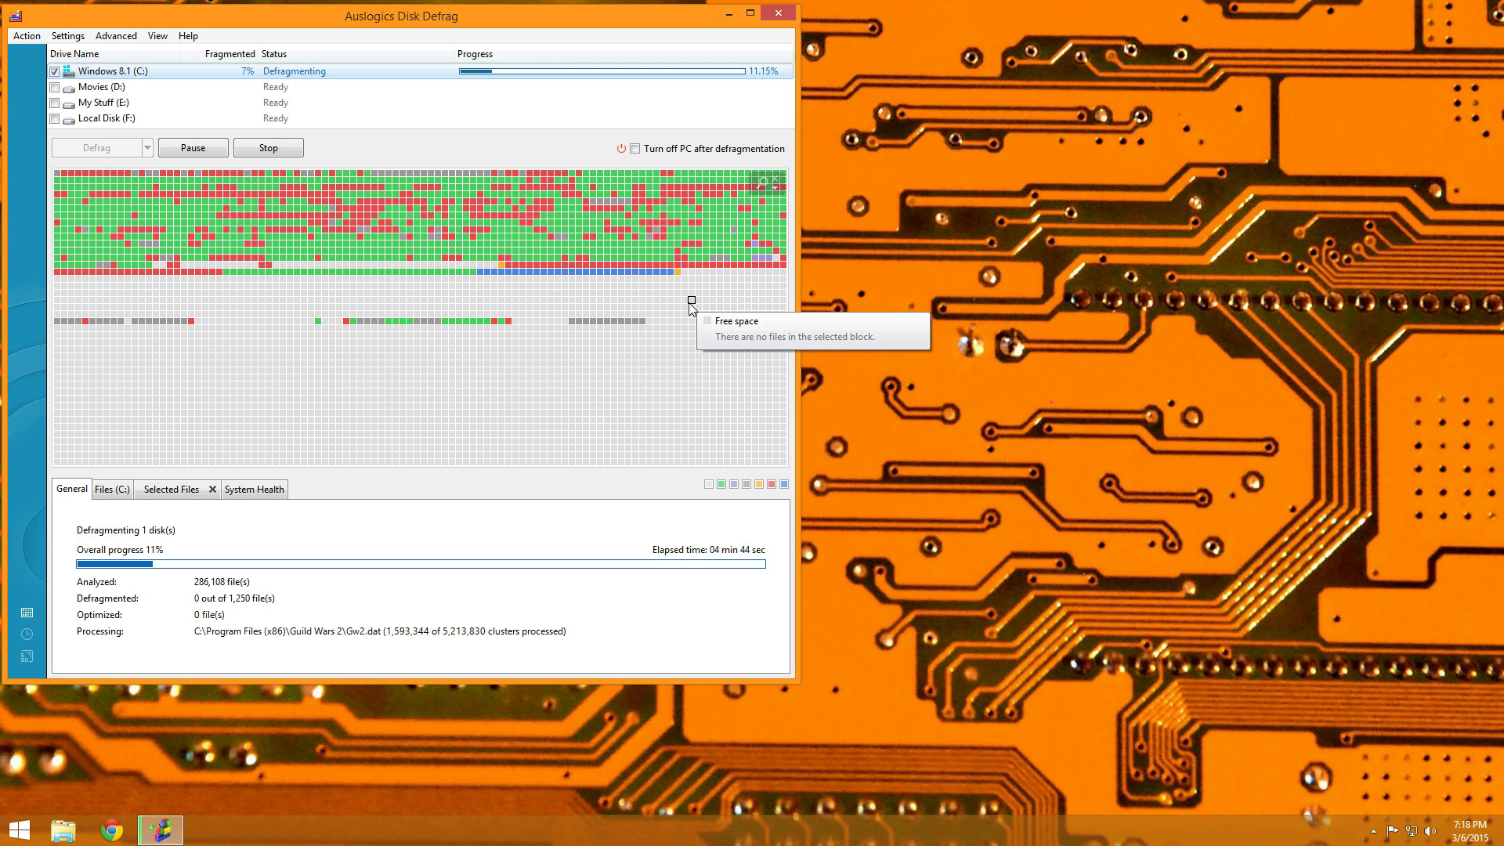
pyautogui.moveTo(594, 19); pyautogui.dragTo(965, 66)
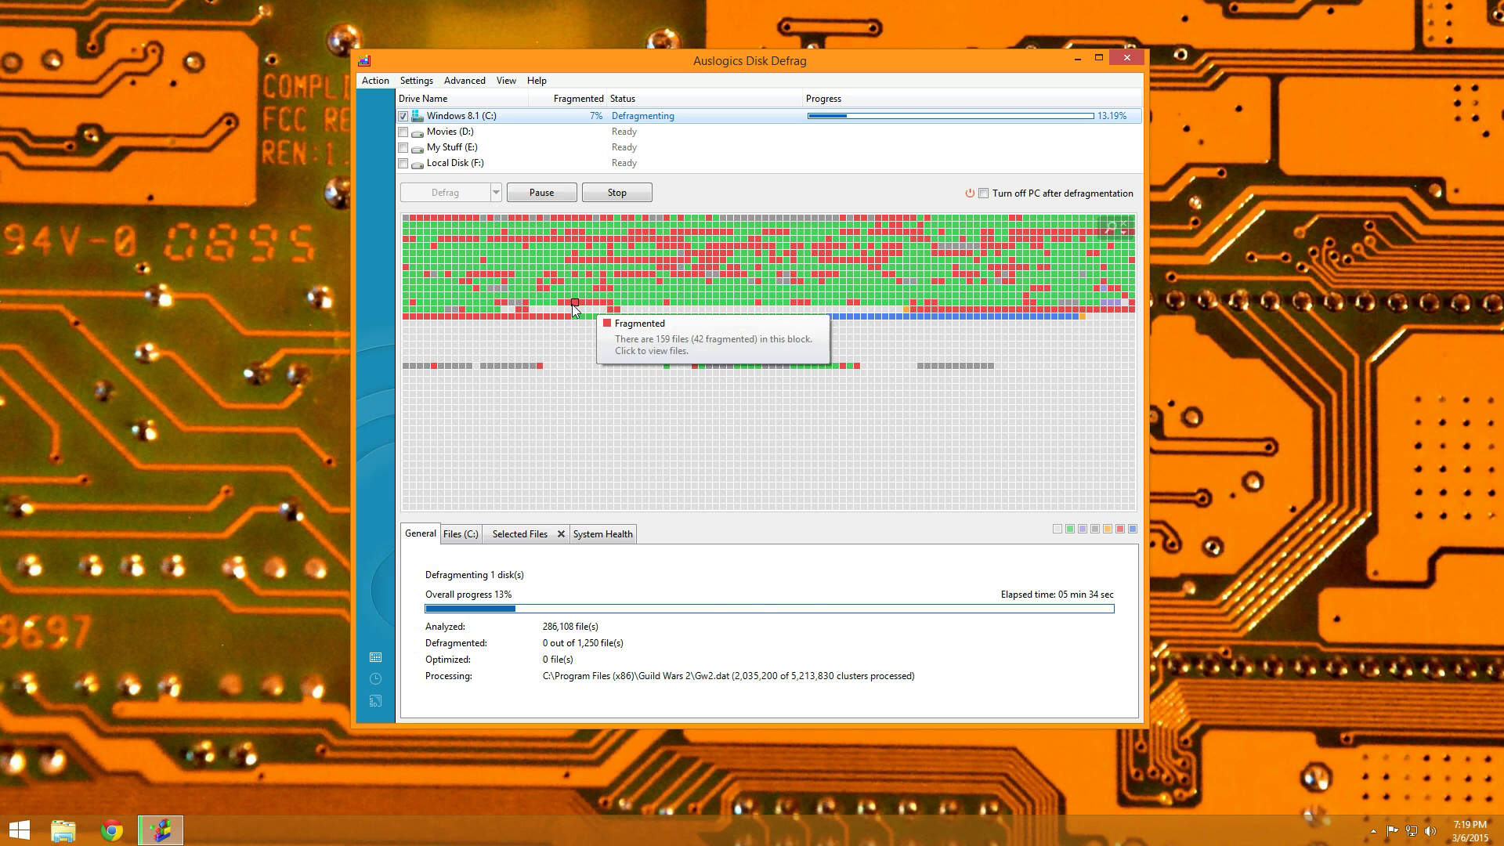
# - List the files in a red fragmented block, return to the General progress, and dock the window top-left
pyautogui.click(568, 302)
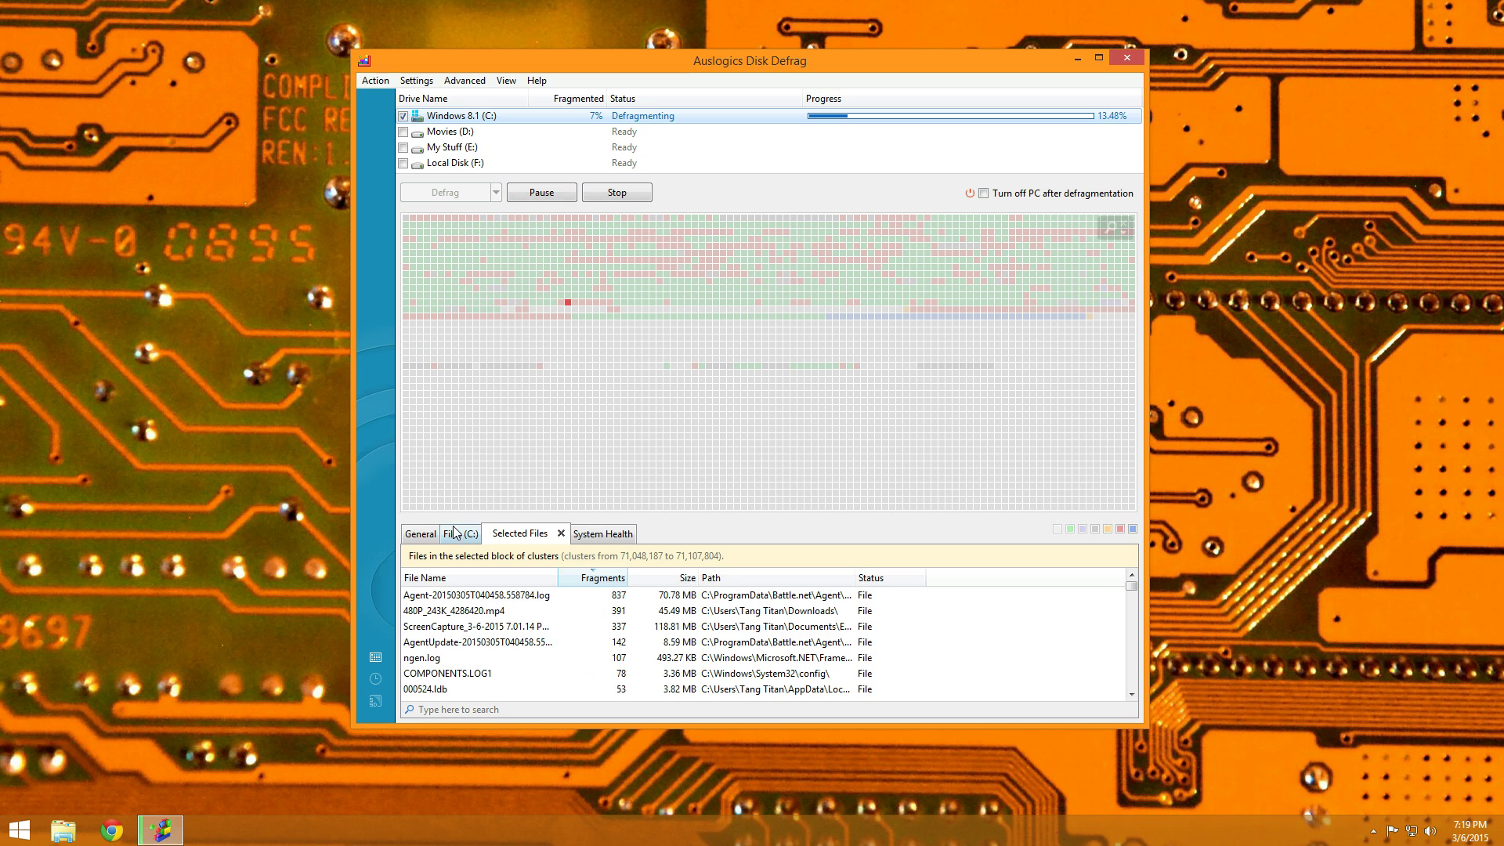
pyautogui.click(421, 534)
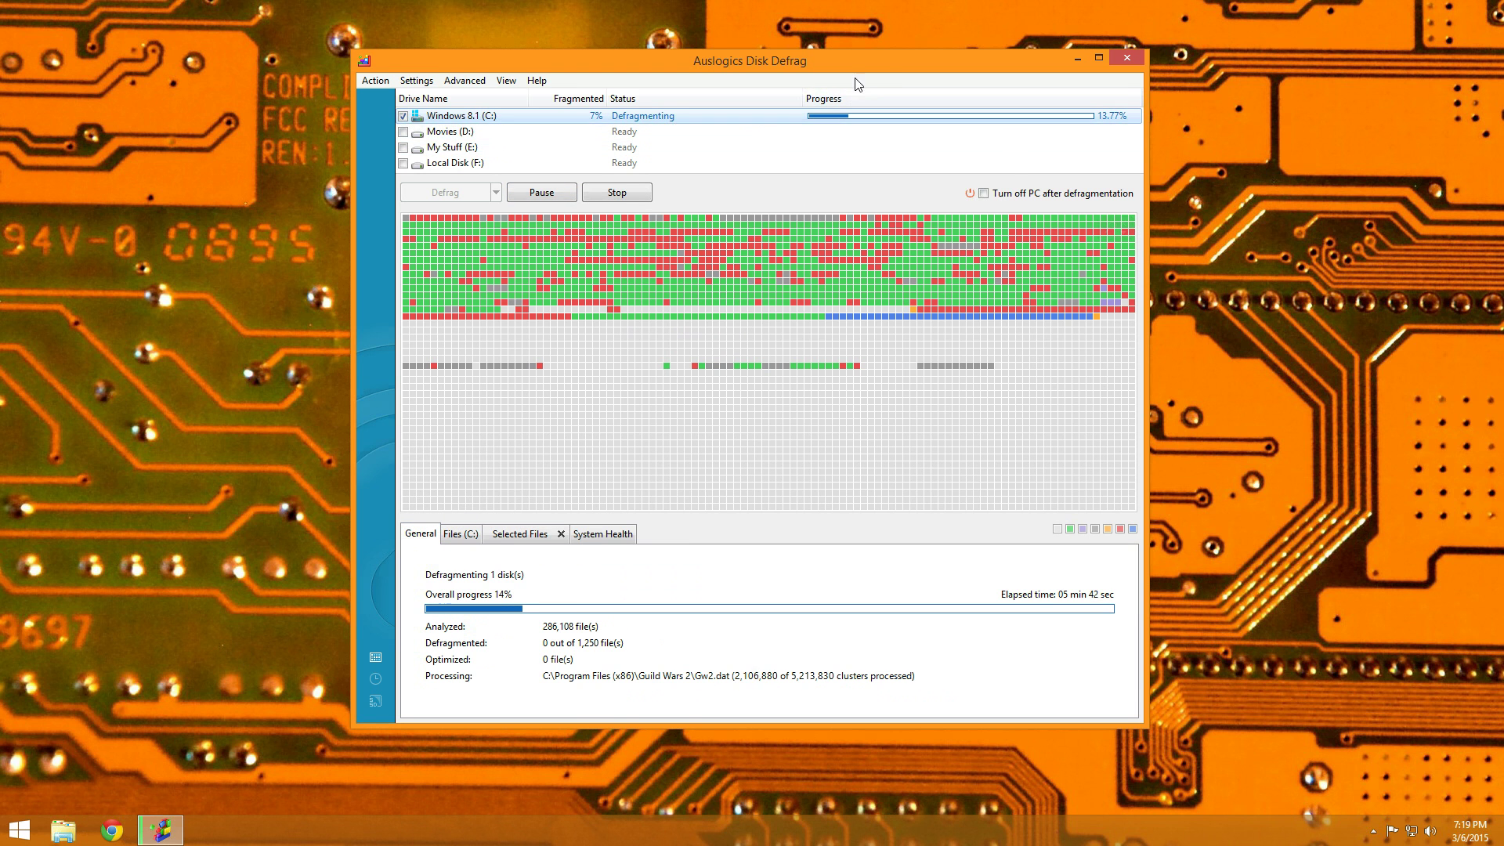
pyautogui.moveTo(887, 60); pyautogui.dragTo(596, 43)
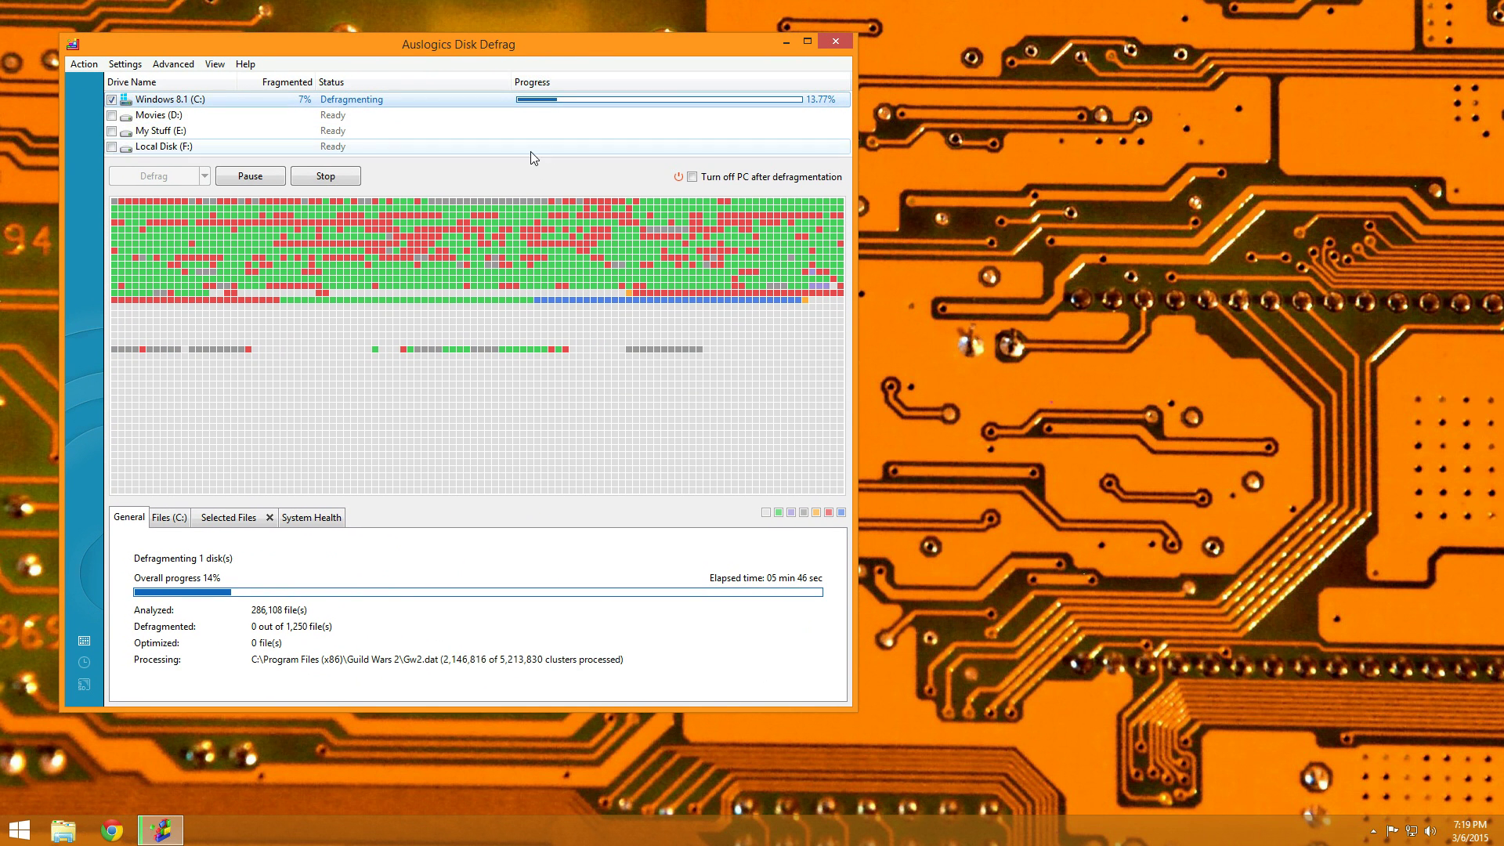
pyautogui.moveTo(395, 42); pyautogui.dragTo(339, 15)
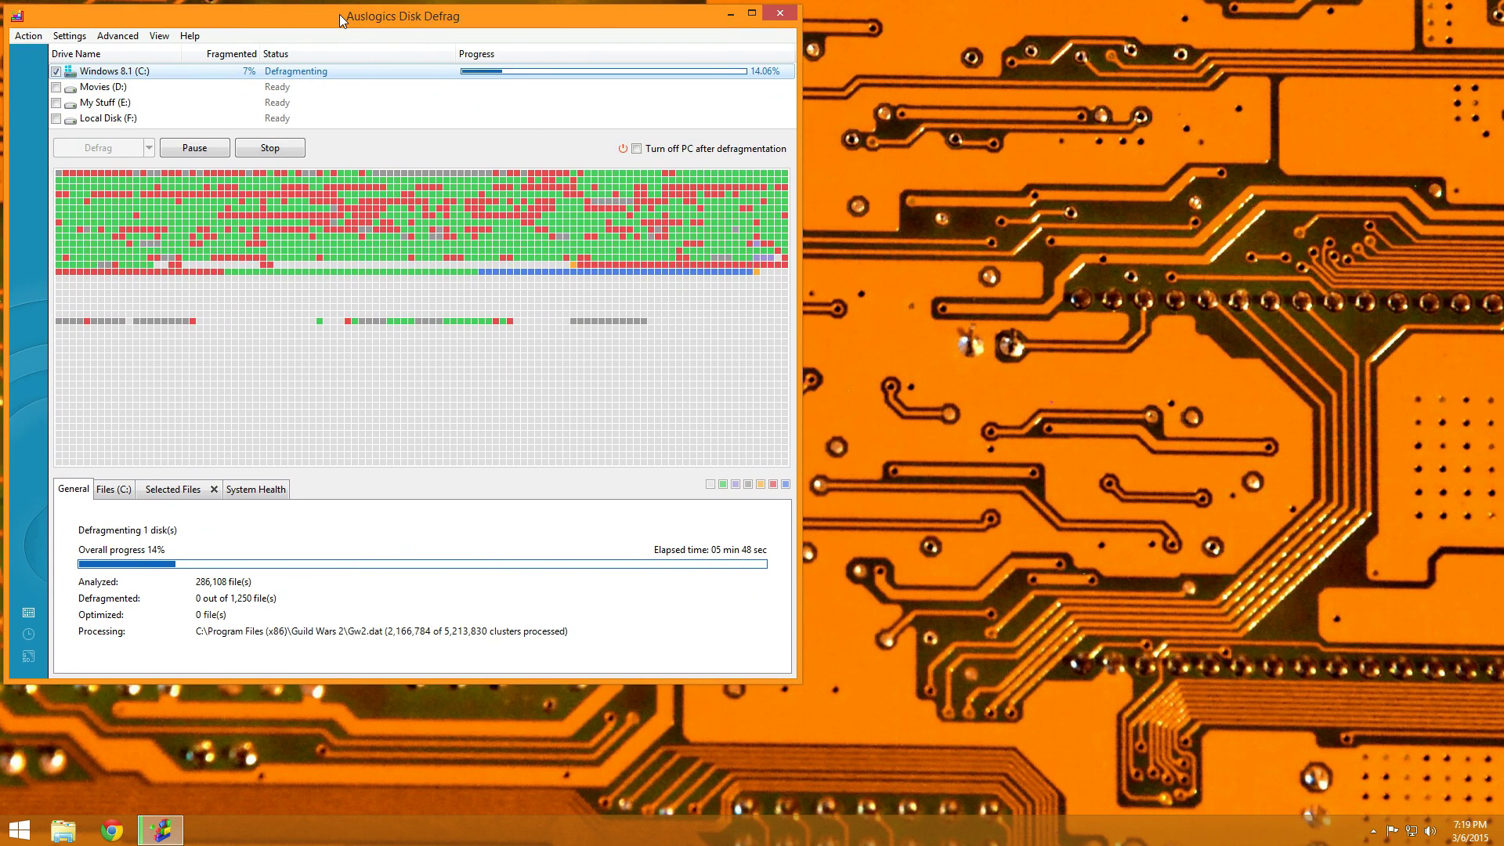